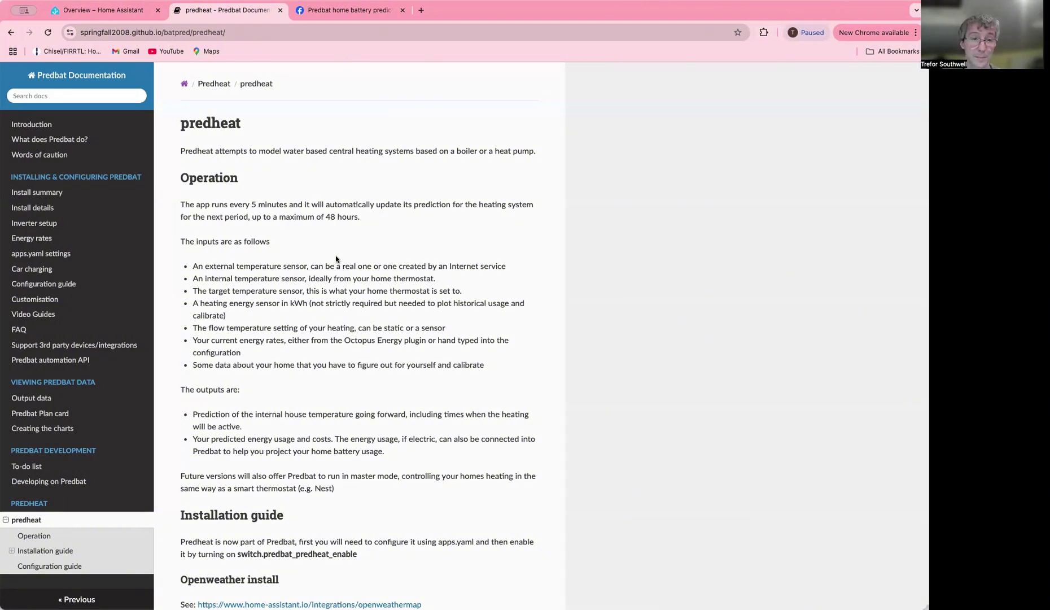
- Scroll the predheat documentation page down to the Installation guide and Openweather install section
{"action": "left_click", "coordinate": [337, 260]}
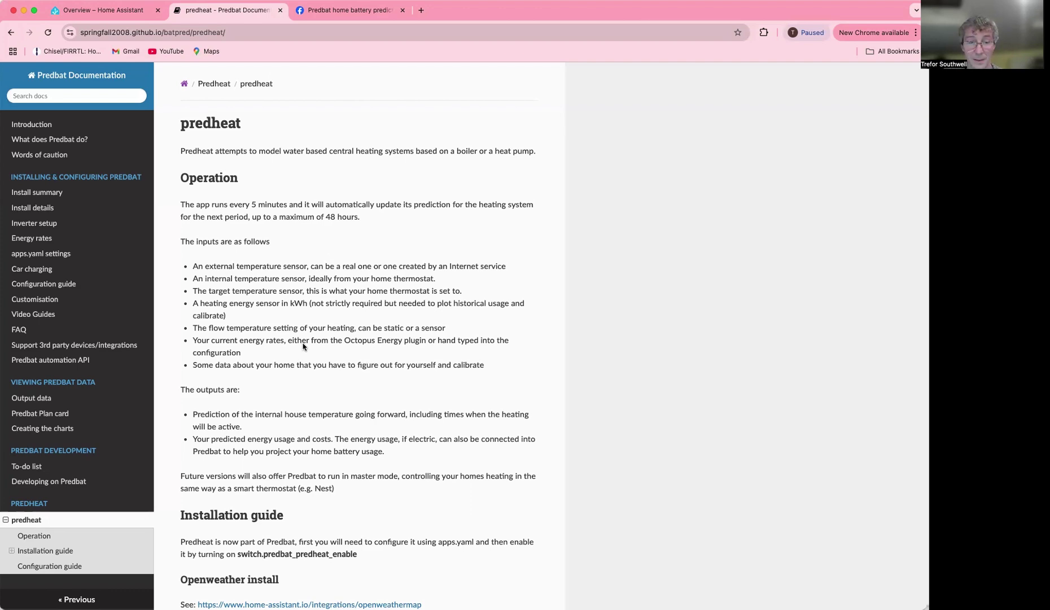
{"action": "scroll", "coordinate": [304, 346], "scroll_direction": "down", "scroll_amount": 5}
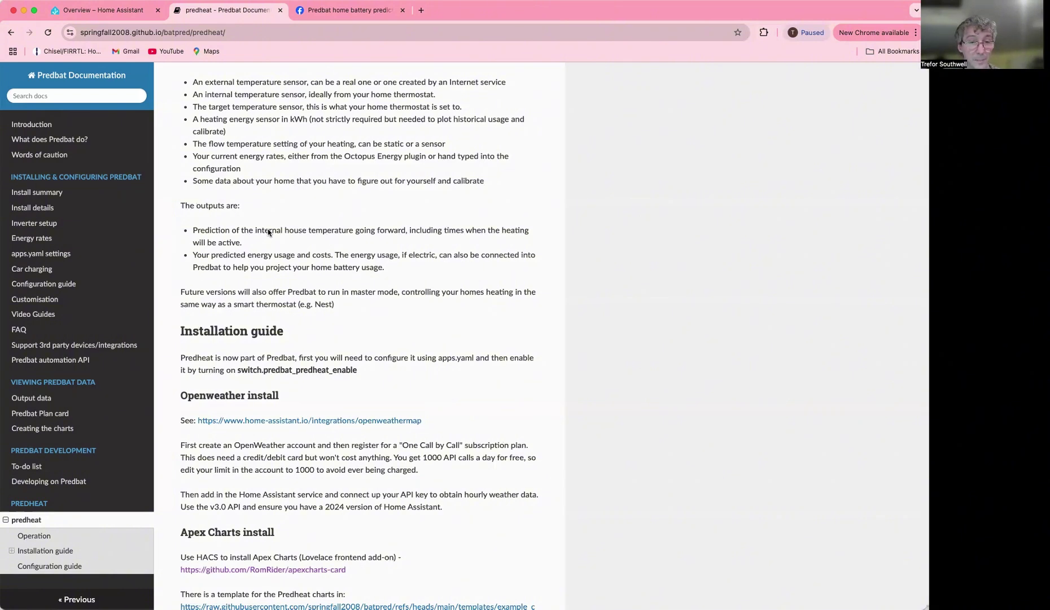
- Scroll further to the Apex Charts install steps and the Configuration guide's apps.yaml template
{"action": "scroll", "coordinate": [268, 230], "scroll_direction": "down", "scroll_amount": 3}
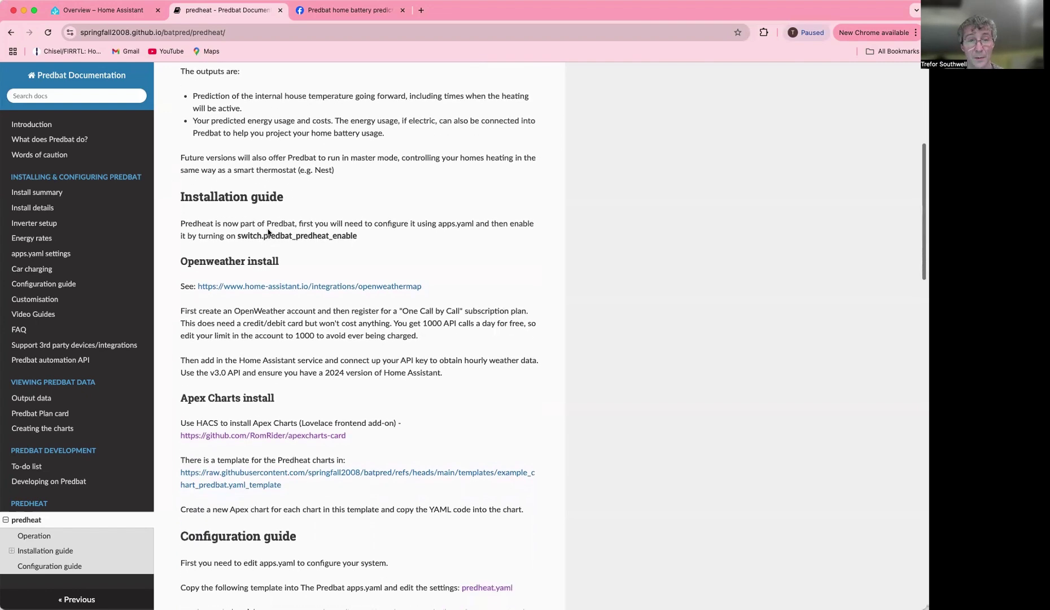
{"action": "scroll", "coordinate": [267, 198], "scroll_direction": "down", "scroll_amount": 2}
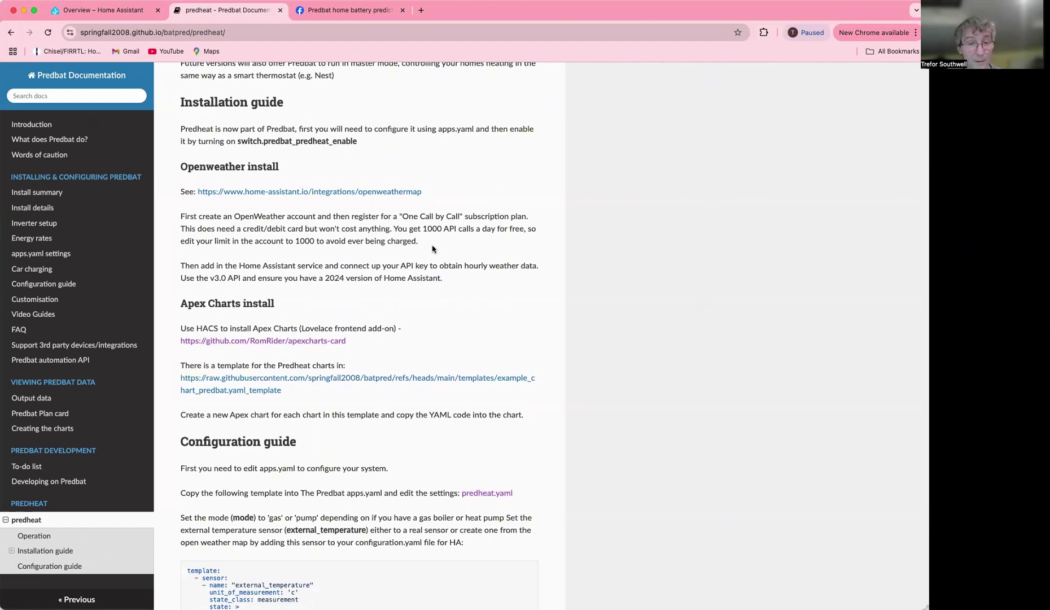
- Scroll past the external_temperature template to the thermostat, heating_energy and radiator heat_output settings
{"action": "scroll", "coordinate": [432, 249], "scroll_direction": "down", "scroll_amount": 3}
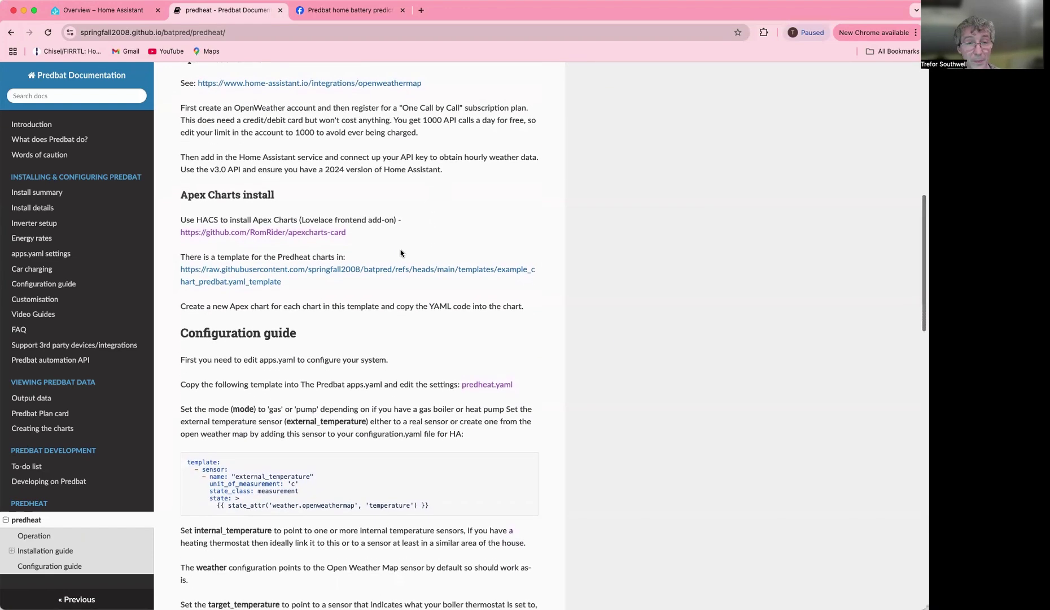
{"action": "scroll", "coordinate": [316, 289], "scroll_direction": "down", "scroll_amount": 3}
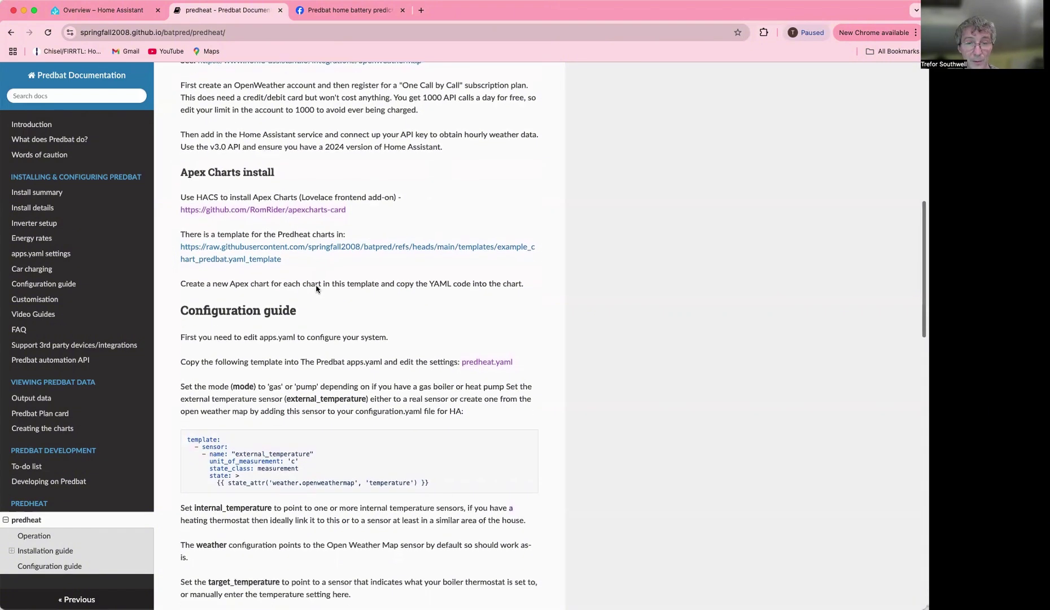
{"action": "scroll", "coordinate": [329, 259], "scroll_direction": "down", "scroll_amount": 4}
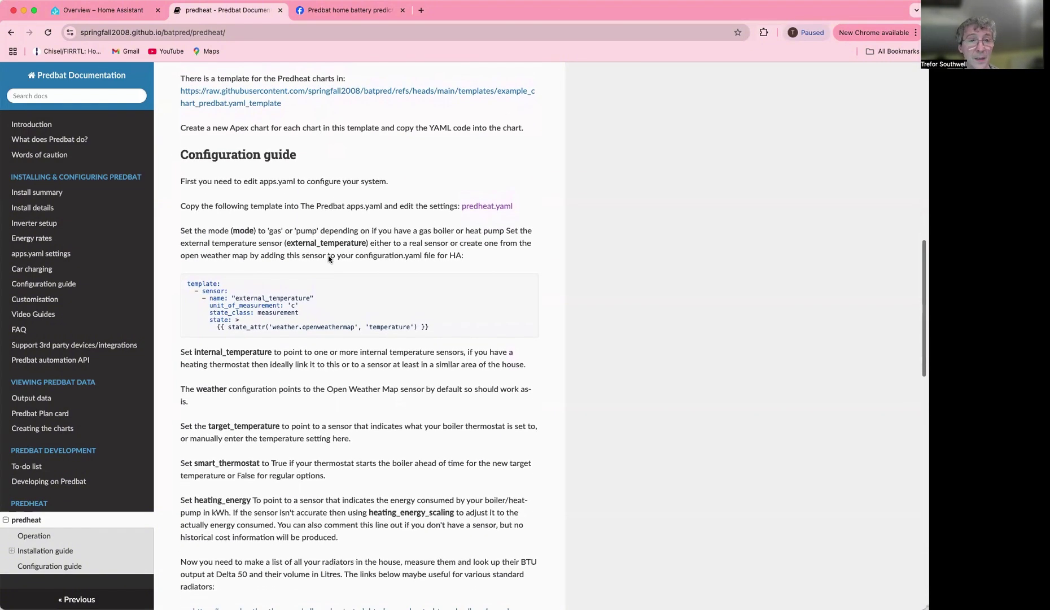
{"action": "scroll", "coordinate": [334, 244], "scroll_direction": "down", "scroll_amount": 1}
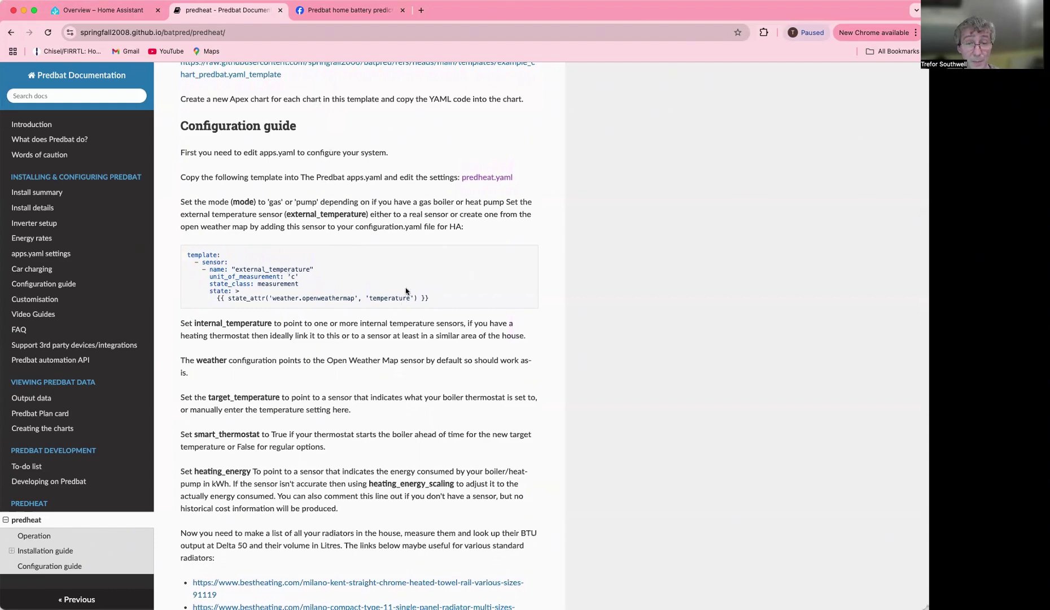
{"action": "scroll", "coordinate": [405, 291], "scroll_direction": "down", "scroll_amount": 2}
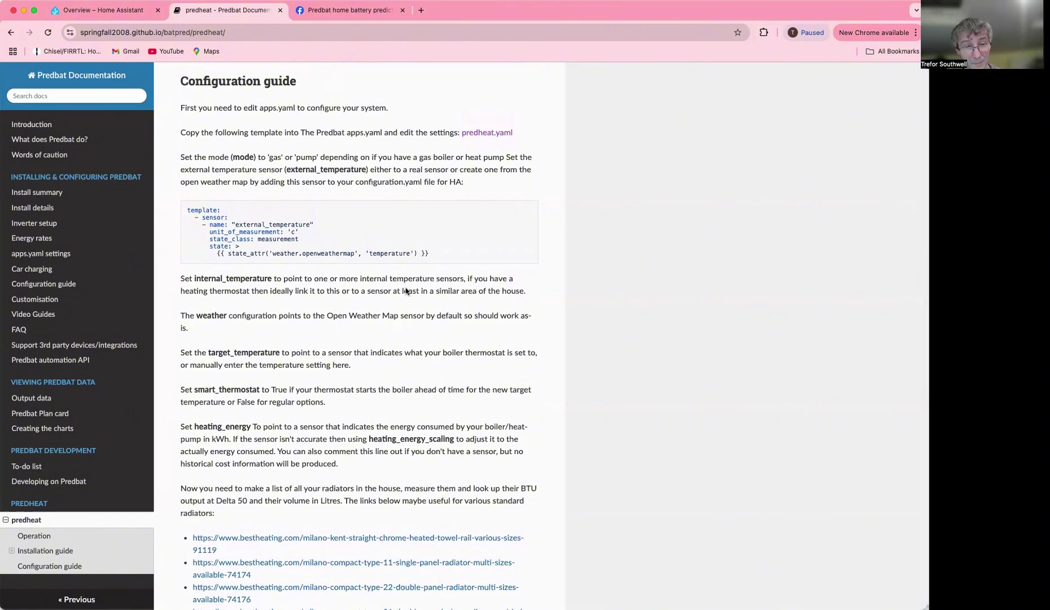
{"action": "scroll", "coordinate": [406, 291], "scroll_direction": "down", "scroll_amount": 3}
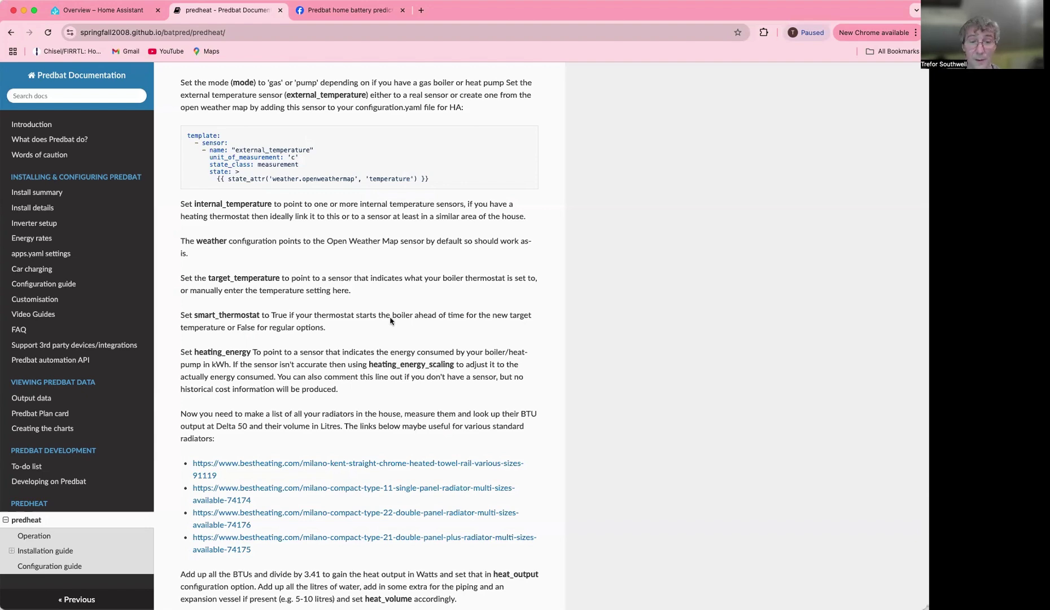
- Scroll down to the heat_volume, flow_difference_target and volume_temp guidance
{"action": "scroll", "coordinate": [390, 320], "scroll_direction": "down", "scroll_amount": 4}
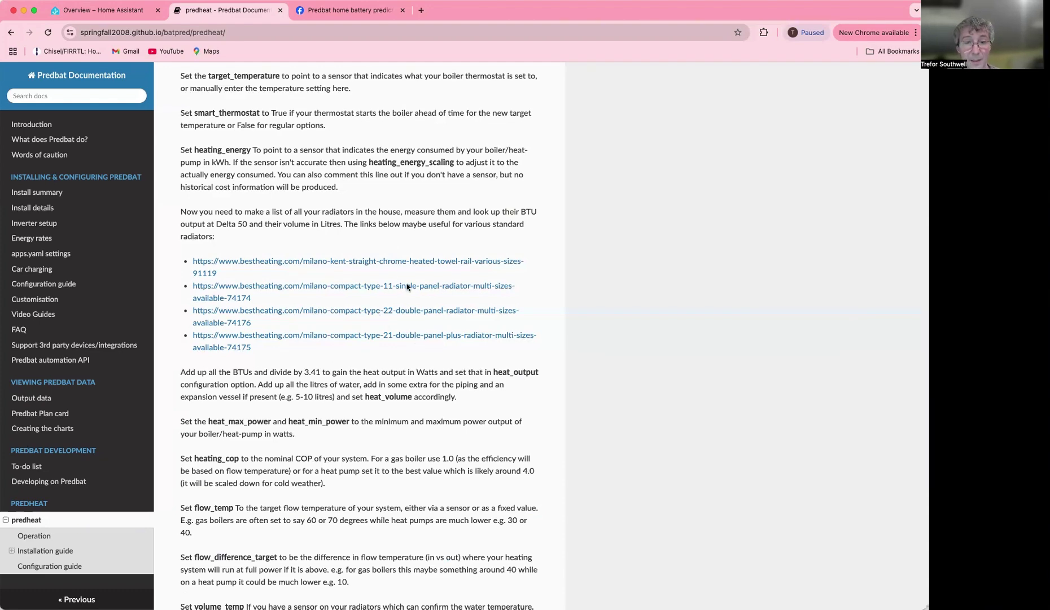
{"action": "scroll", "coordinate": [446, 358], "scroll_direction": "down", "scroll_amount": 2}
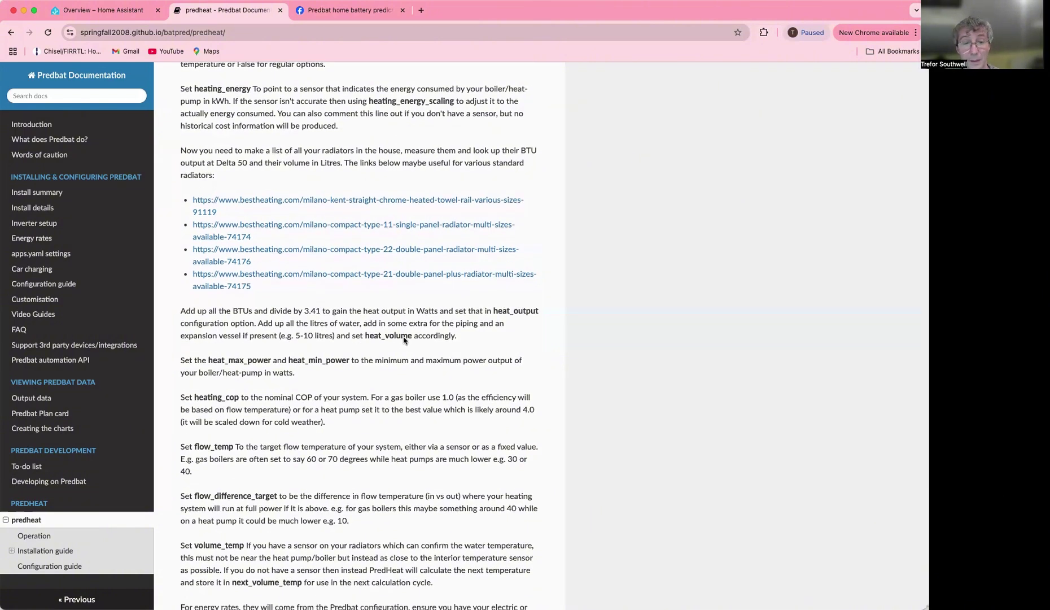
- Scroll to the energy rates note, efficiency and delta_correction tables, and heat-loss guidance
{"action": "scroll", "coordinate": [405, 340], "scroll_direction": "down", "scroll_amount": 5}
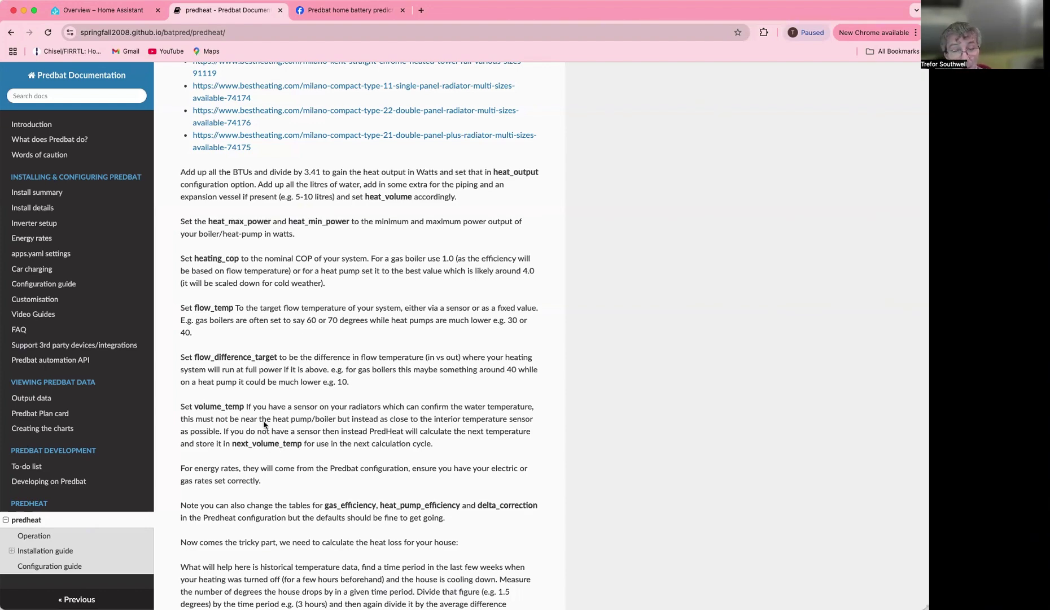
- Scroll down to read the heat_loss_degrees worked example and heat_loss_watts guidance
{"action": "scroll", "coordinate": [267, 424], "scroll_direction": "down", "scroll_amount": 3}
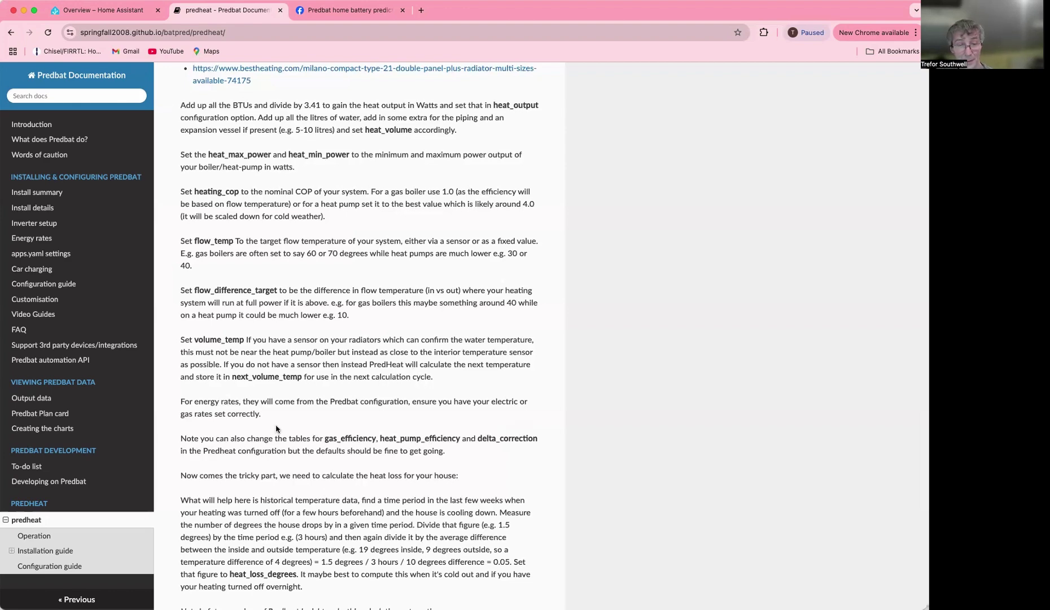
{"action": "scroll", "coordinate": [276, 428], "scroll_direction": "down", "scroll_amount": 5}
- Read the rest of the heat-loss guidance, then switch back to the Home Assistant Boiler dashboard
{"action": "scroll", "coordinate": [276, 428], "scroll_direction": "down", "scroll_amount": 1}
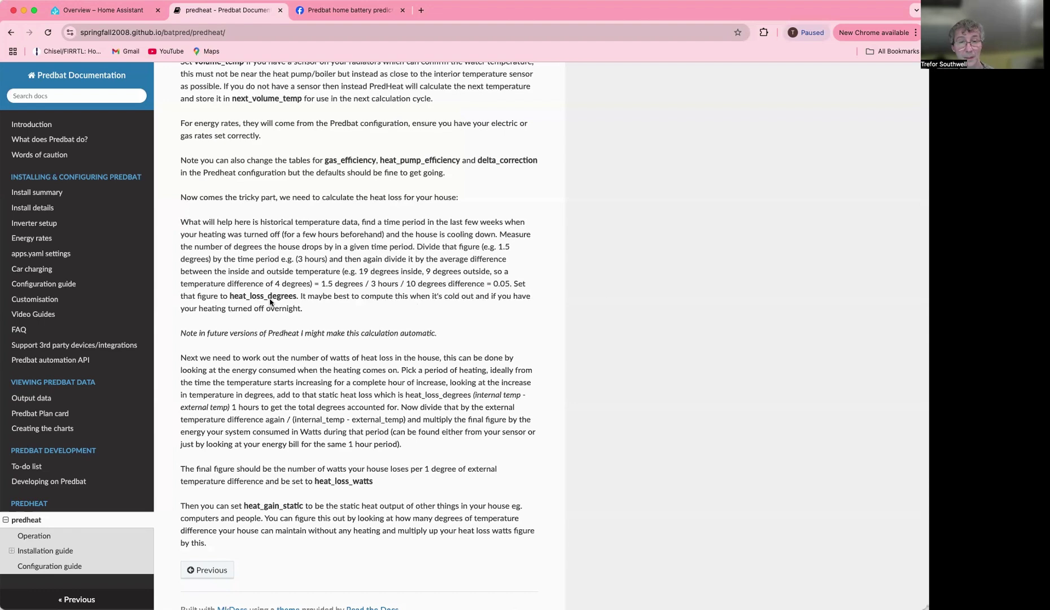
{"action": "scroll", "coordinate": [270, 302], "scroll_direction": "down", "scroll_amount": 1}
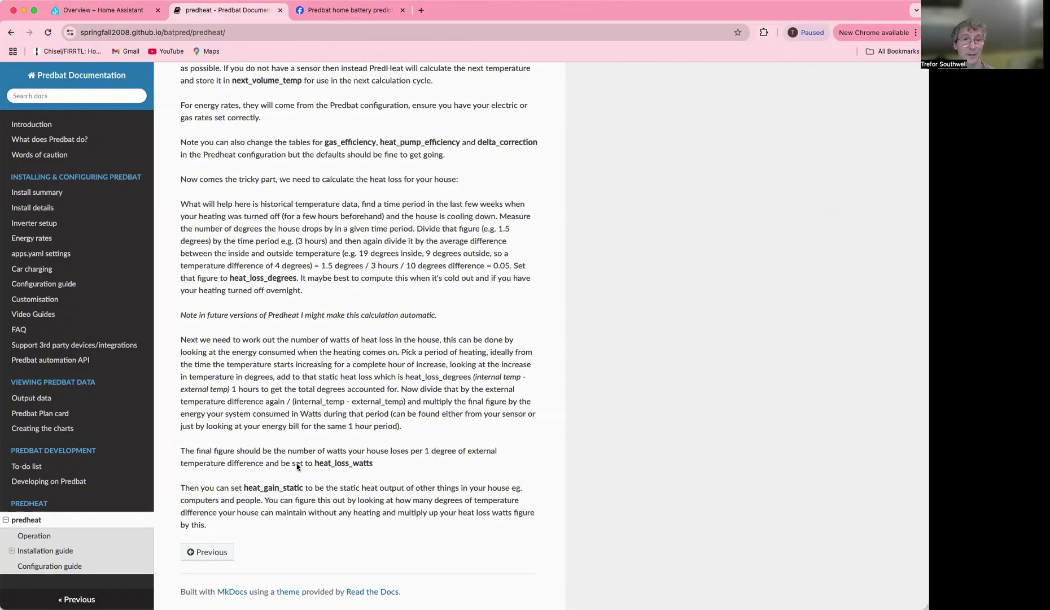
{"action": "scroll", "coordinate": [297, 467], "scroll_direction": "up", "scroll_amount": 20}
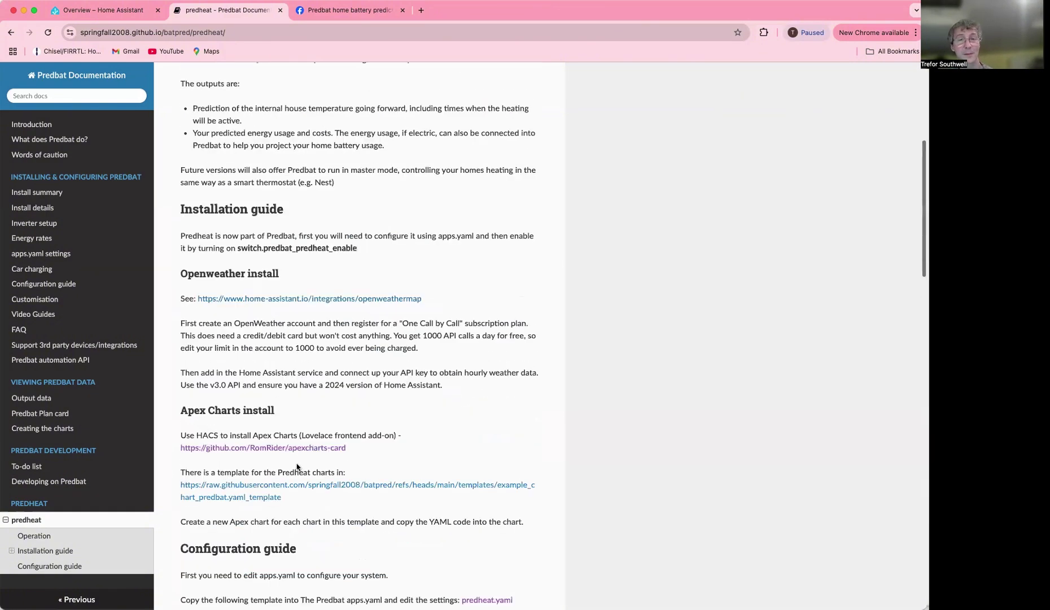
{"action": "scroll", "coordinate": [297, 466], "scroll_direction": "up", "scroll_amount": 10}
{"action": "left_click", "coordinate": [79, 10]}
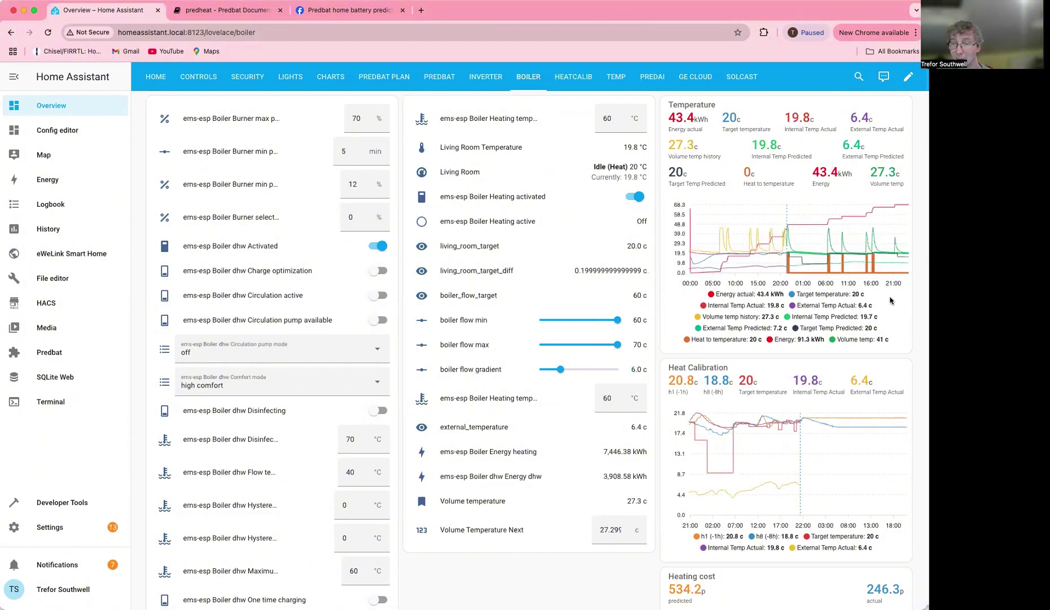
- Hide all temperature, prediction, Heat to temperature and Volume temp series, leaving Energy actual and Energy
{"action": "left_click", "coordinate": [760, 306]}
{"action": "left_click", "coordinate": [808, 294]}
{"action": "left_click", "coordinate": [813, 306]}
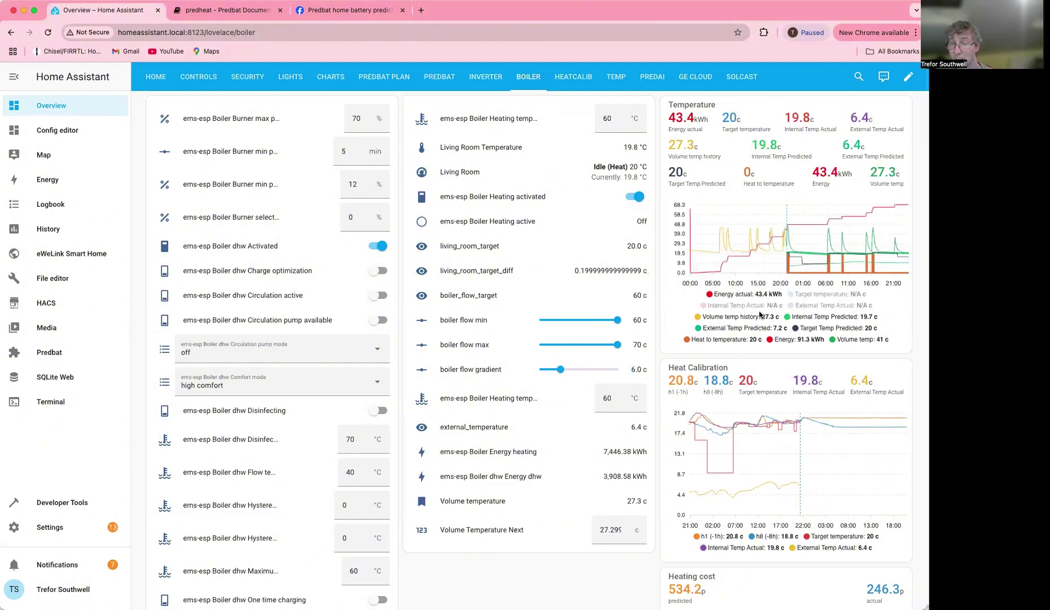
{"action": "left_click", "coordinate": [810, 317]}
{"action": "left_click", "coordinate": [818, 328]}
{"action": "left_click", "coordinate": [763, 329]}
{"action": "left_click", "coordinate": [738, 340]}
{"action": "left_click", "coordinate": [867, 340]}
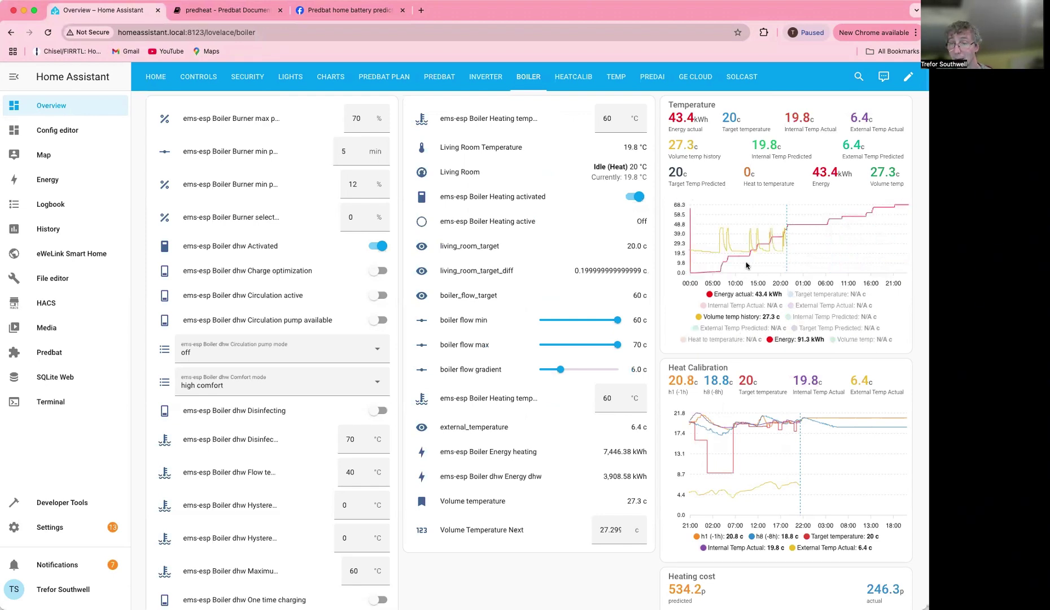
{"action": "left_click", "coordinate": [777, 318]}
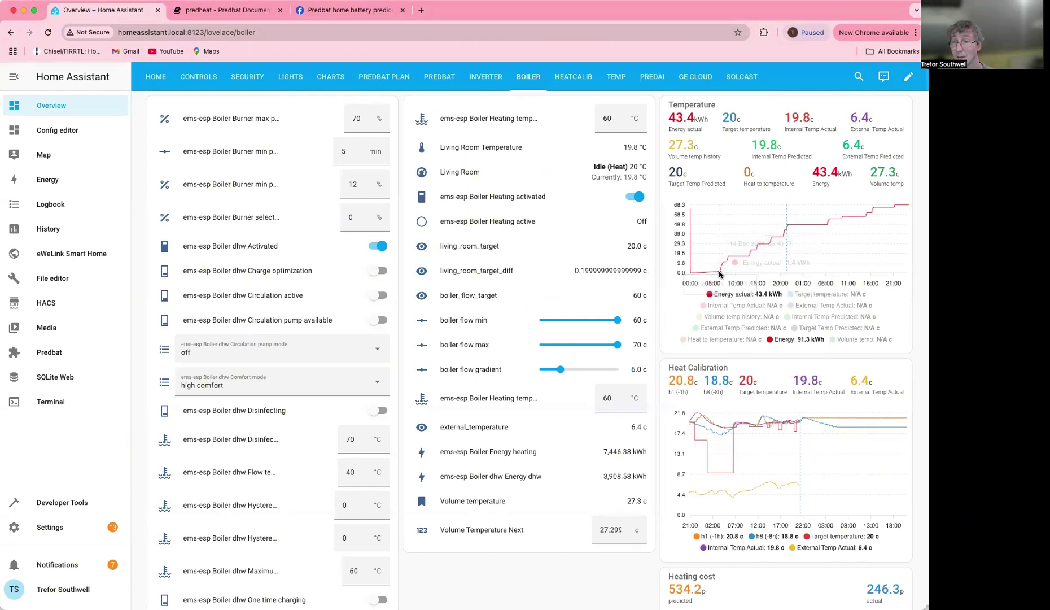
{"action": "mouse_move", "coordinate": [720, 274]}
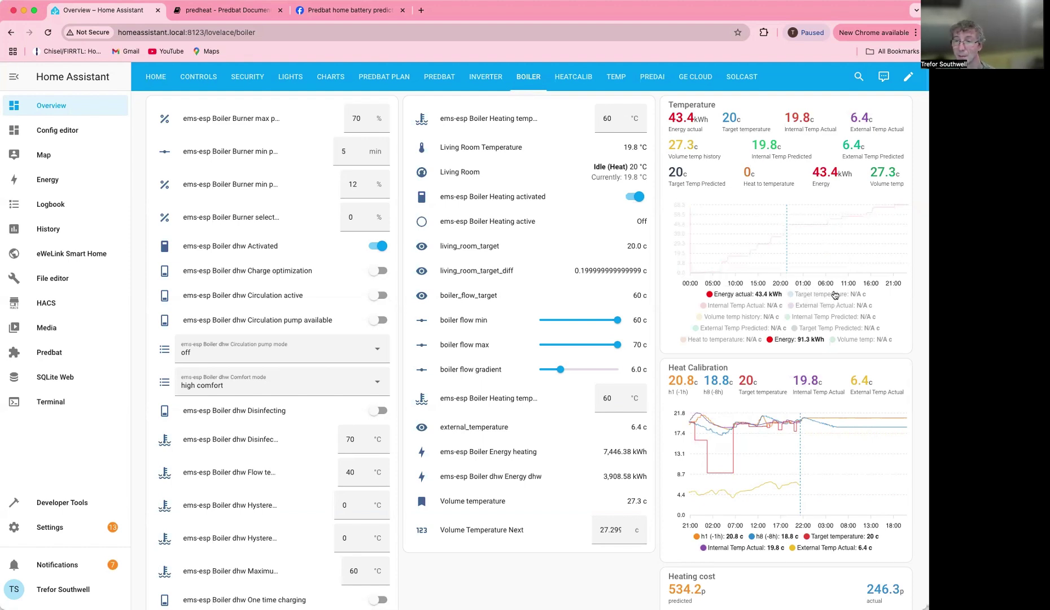
- Hide Energy actual and Energy, briefly viewing the Volume temp series on its own
{"action": "left_click", "coordinate": [761, 296]}
{"action": "left_click", "coordinate": [789, 340]}
{"action": "left_click", "coordinate": [856, 341]}
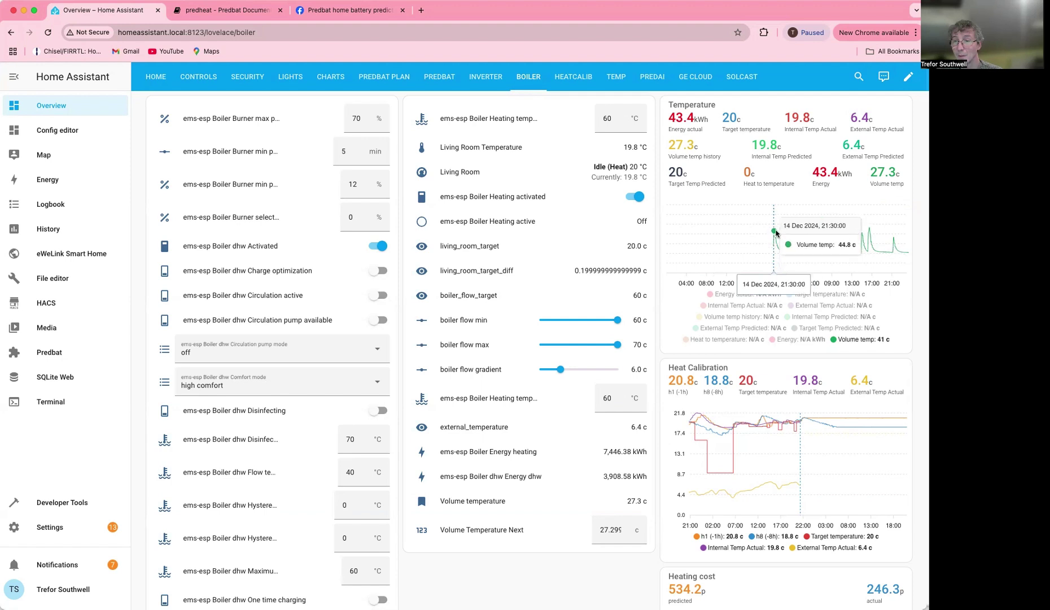
{"action": "mouse_move", "coordinate": [775, 231]}
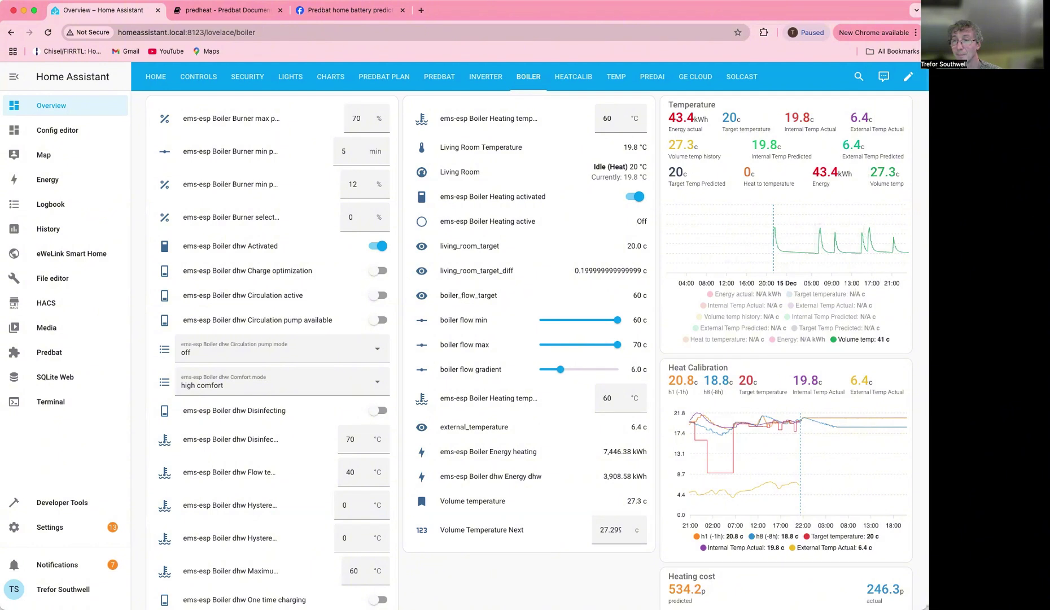
{"action": "left_click", "coordinate": [849, 340]}
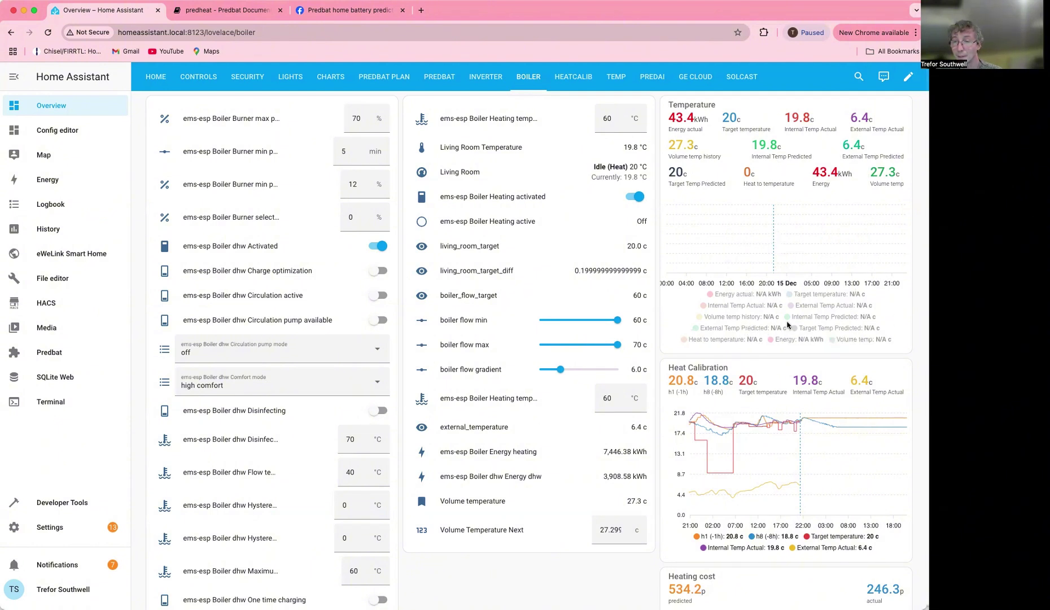
- Show External, Internal and Target temperature lines, actual and predicted, plus Volume temp
{"action": "left_click", "coordinate": [802, 305]}
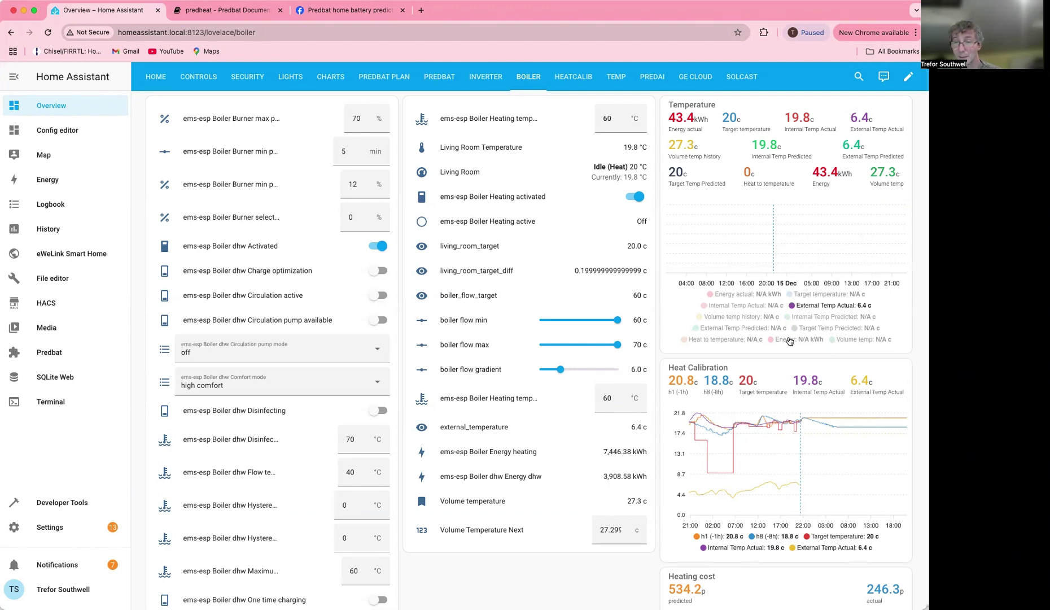
{"action": "left_click", "coordinate": [772, 332]}
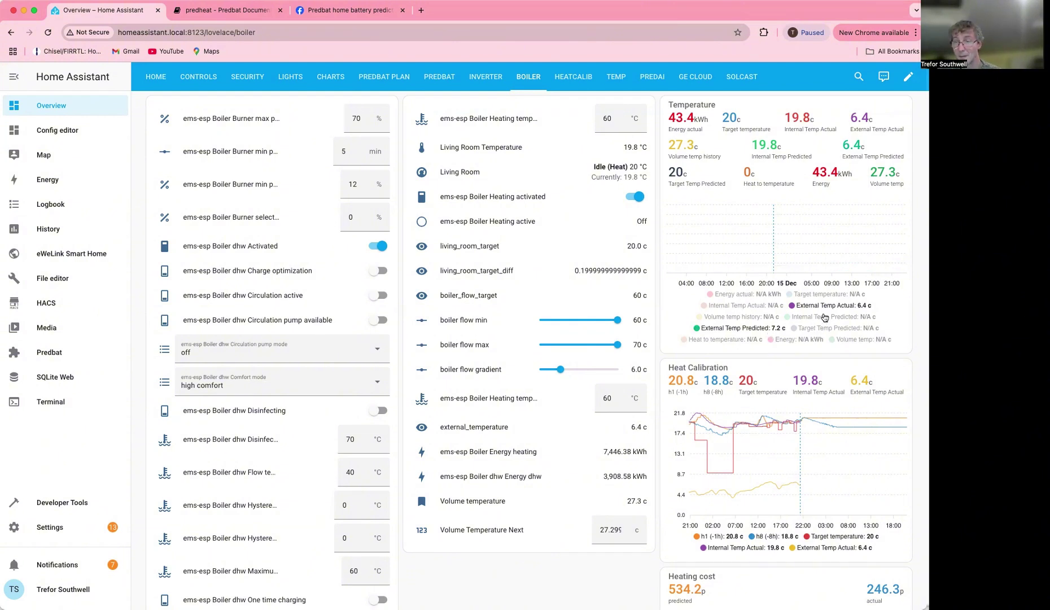
{"action": "left_click", "coordinate": [822, 328]}
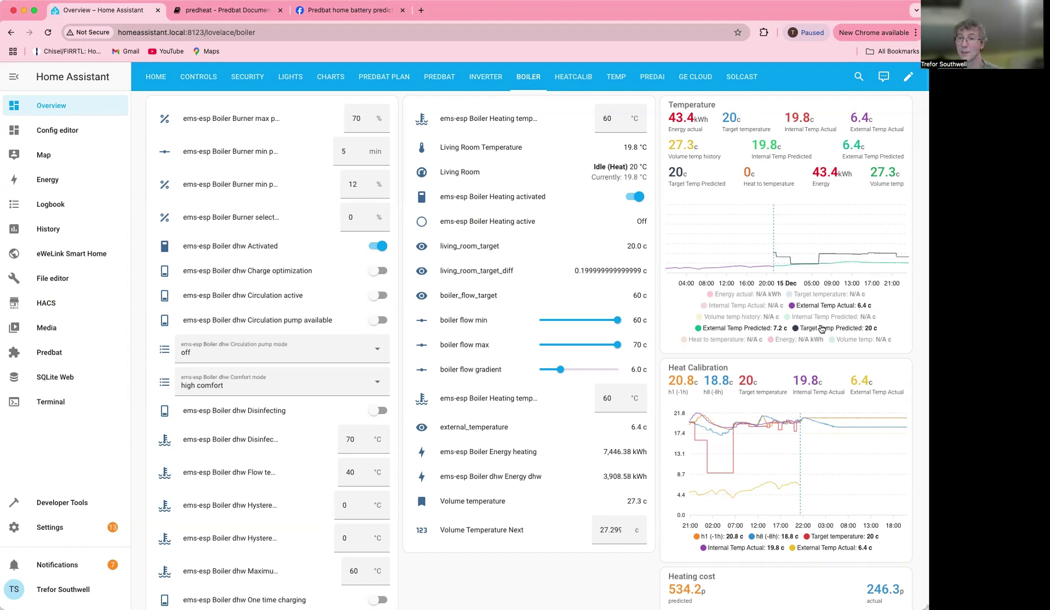
{"action": "mouse_move", "coordinate": [891, 253]}
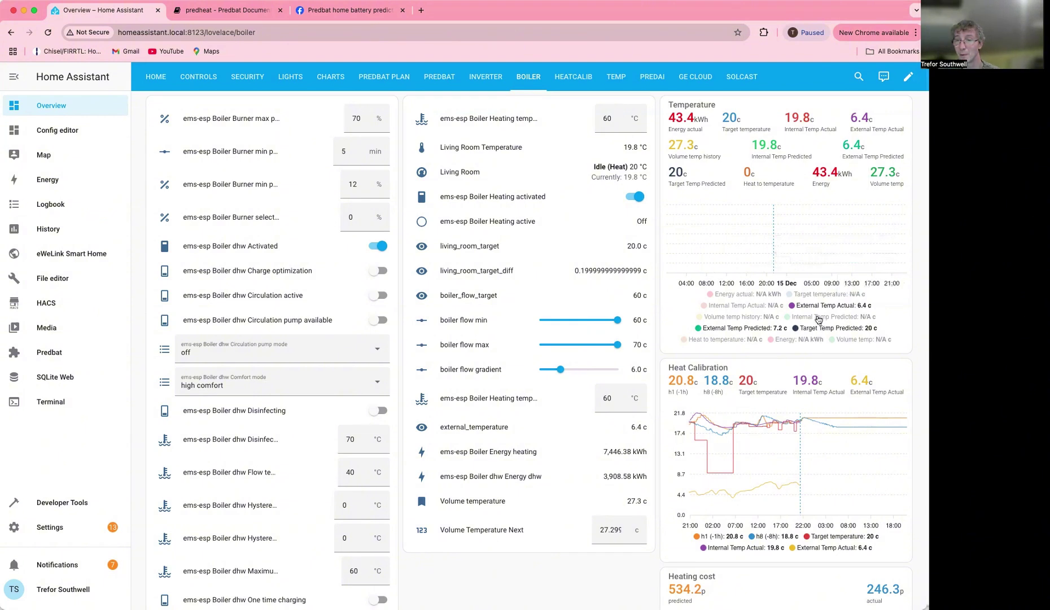
{"action": "left_click", "coordinate": [819, 320]}
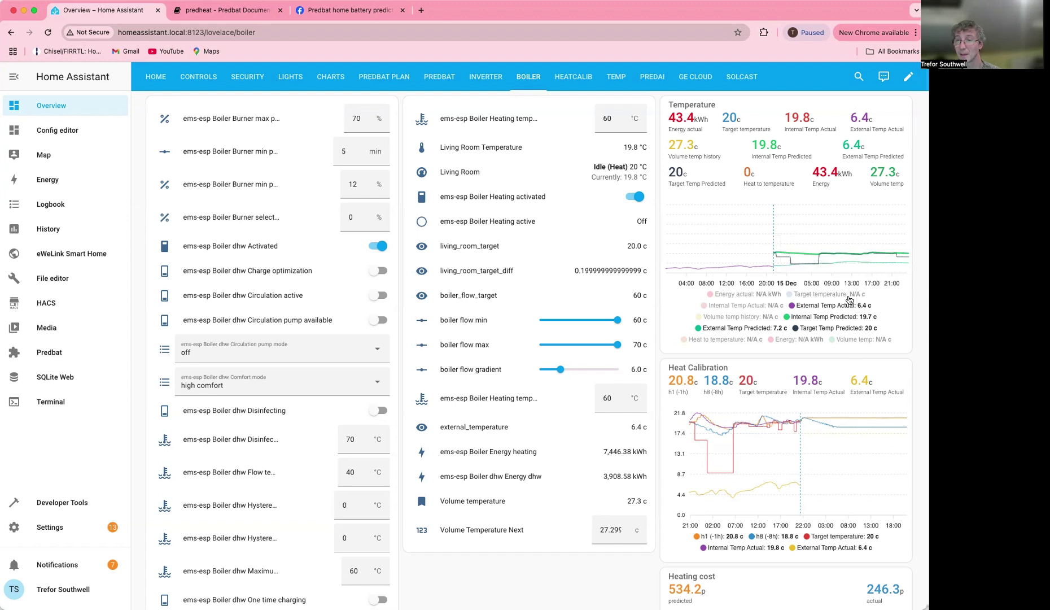
{"action": "left_click", "coordinate": [753, 309]}
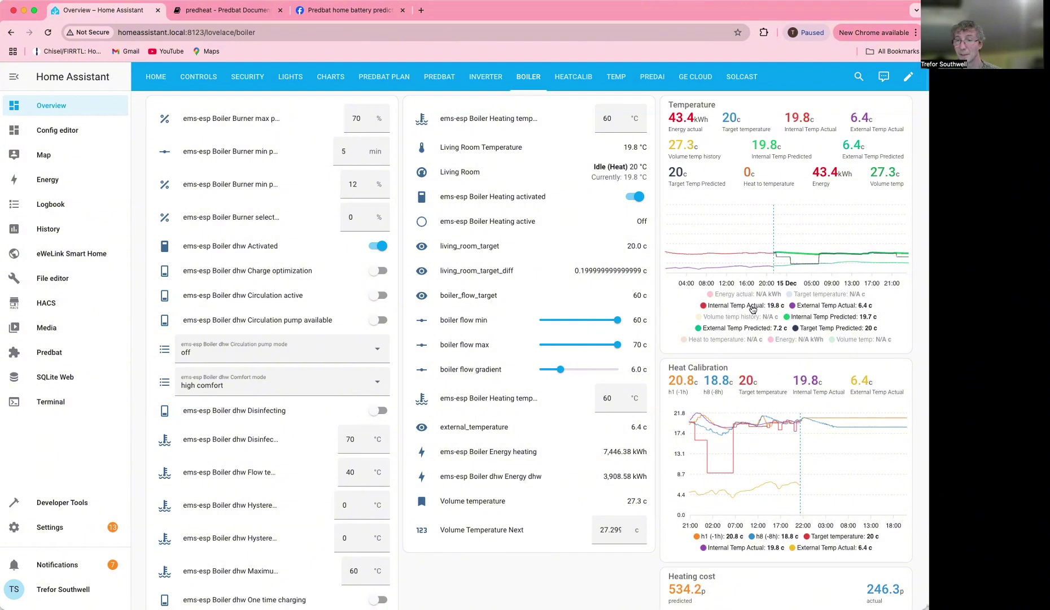
{"action": "left_click", "coordinate": [802, 296]}
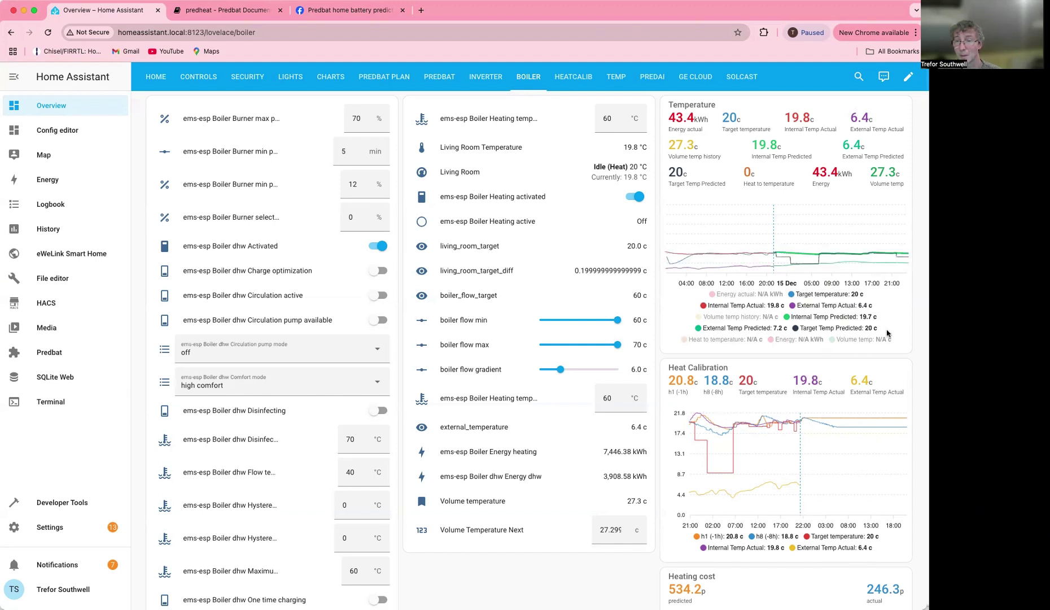
{"action": "left_click", "coordinate": [847, 340]}
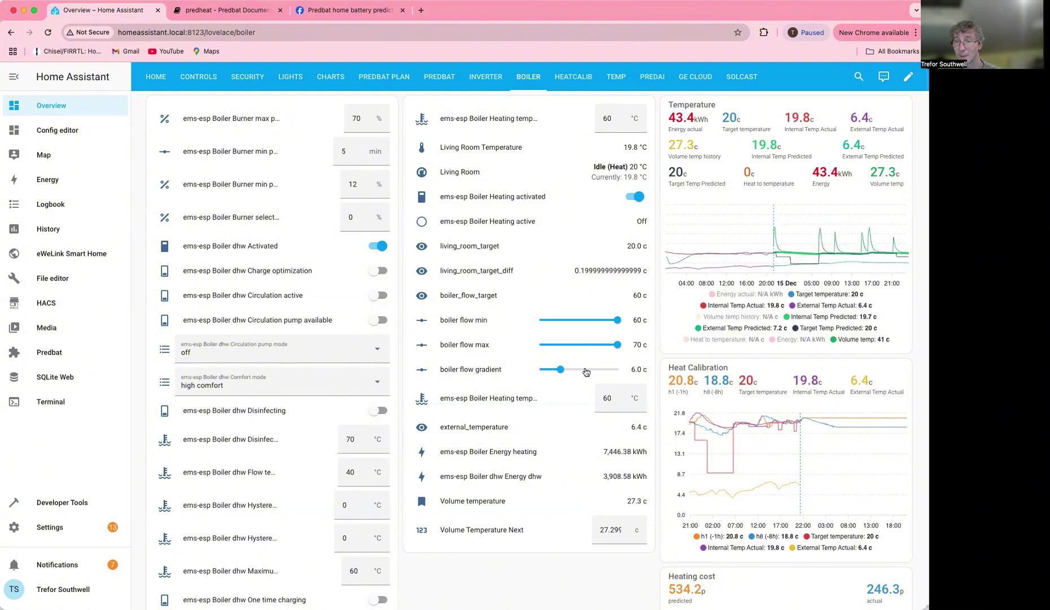
- Hide Target temperature and External Temp Actual on Heat Calibration, keeping h1, h8 and Internal Temp Actual
{"action": "scroll", "coordinate": [751, 336], "scroll_direction": "down", "scroll_amount": 5}
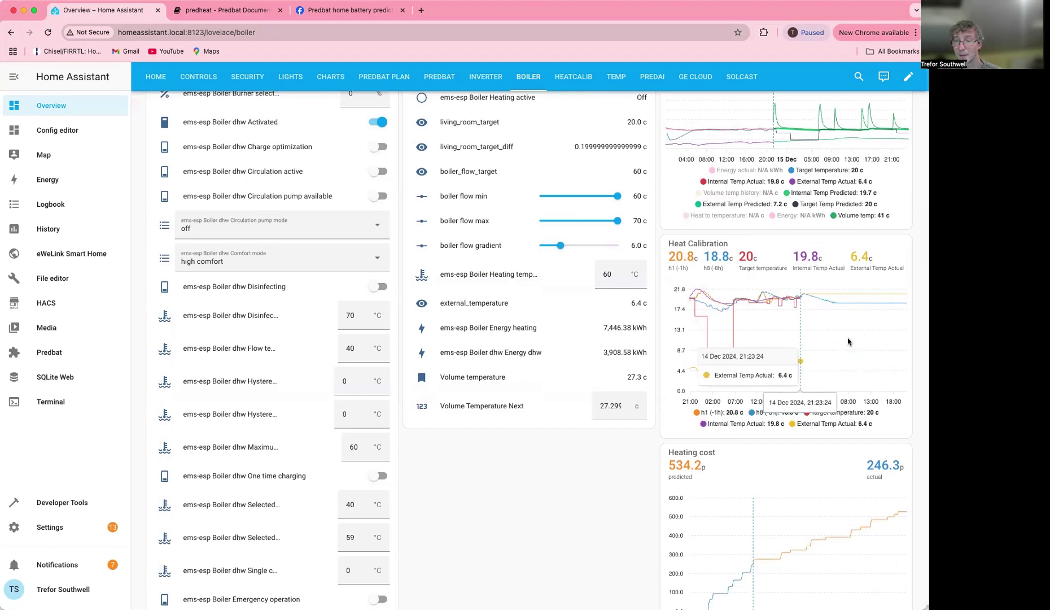
{"action": "left_click", "coordinate": [837, 415]}
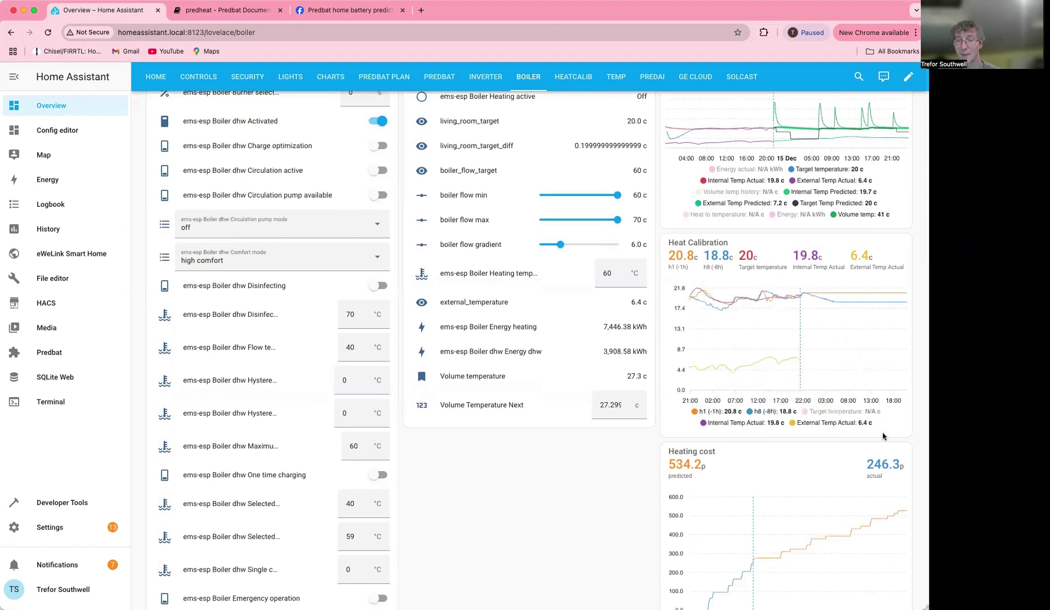
{"action": "left_click", "coordinate": [840, 423]}
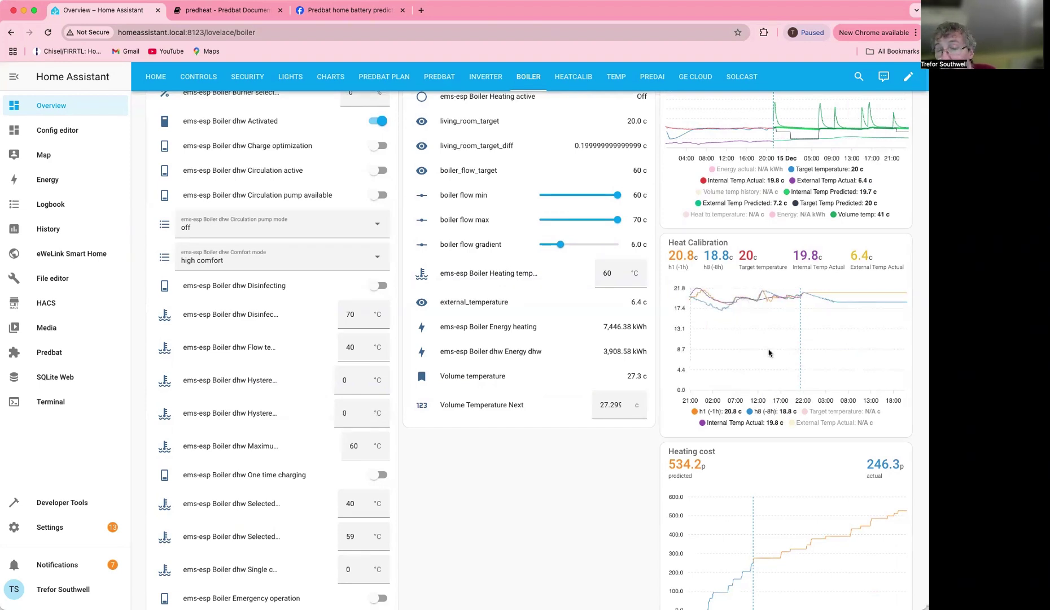
{"action": "mouse_move", "coordinate": [750, 345]}
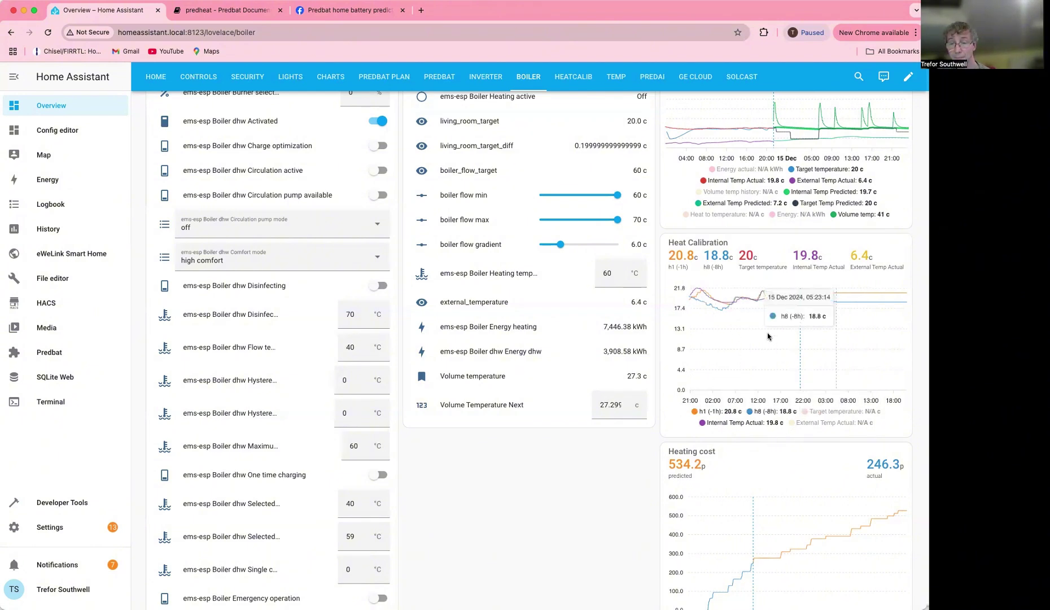
- Scroll through the boiler dashboard charts, then switch to the predheat documentation page
{"action": "scroll", "coordinate": [774, 339], "scroll_direction": "down", "scroll_amount": 5}
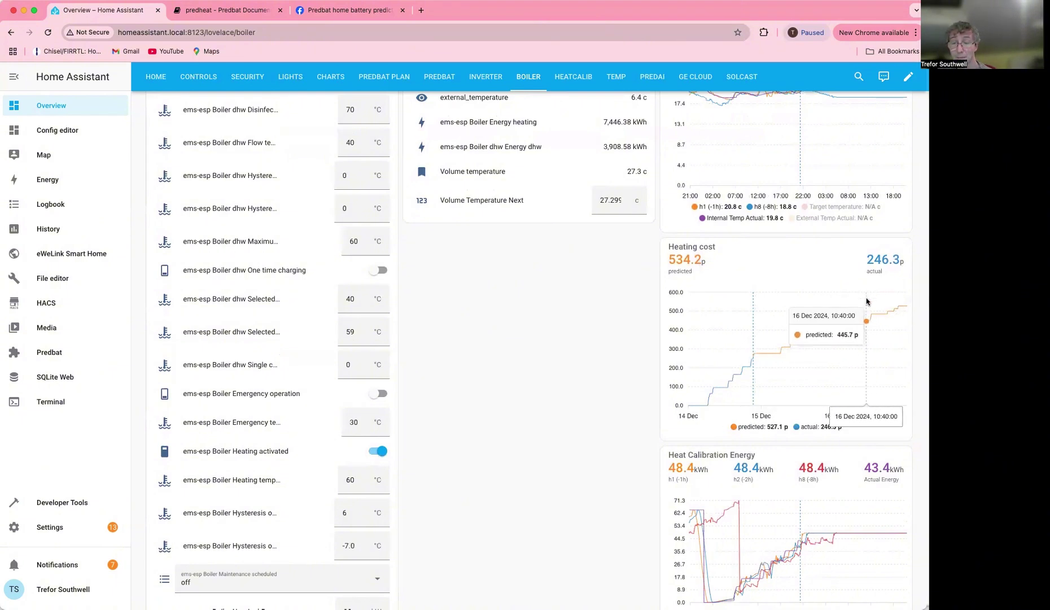
{"action": "scroll", "coordinate": [867, 301], "scroll_direction": "up", "scroll_amount": 5}
{"action": "scroll", "coordinate": [867, 301], "scroll_direction": "down", "scroll_amount": 5}
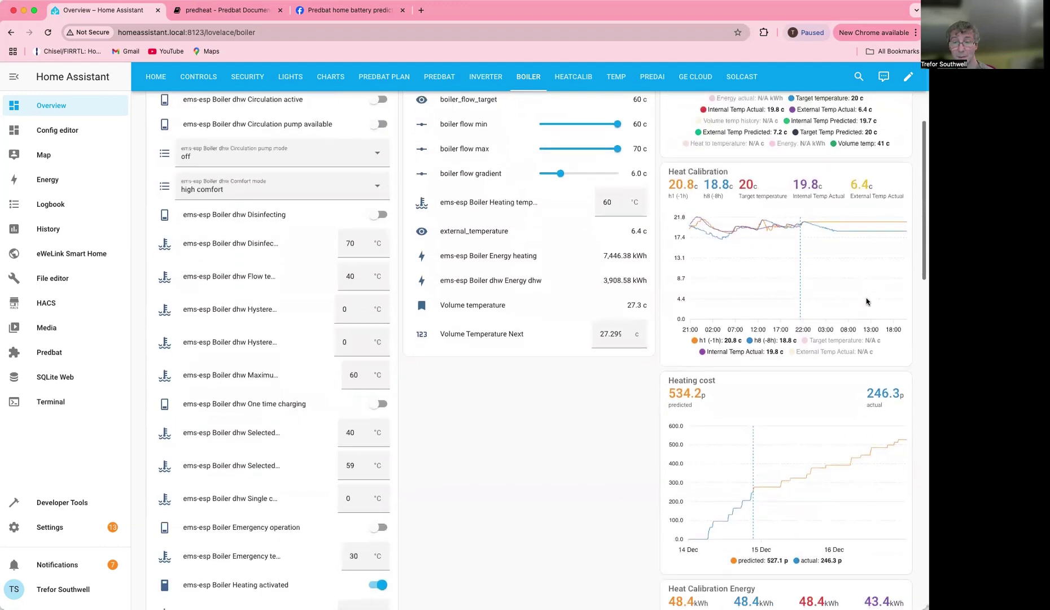
{"action": "scroll", "coordinate": [867, 301], "scroll_direction": "down", "scroll_amount": 2}
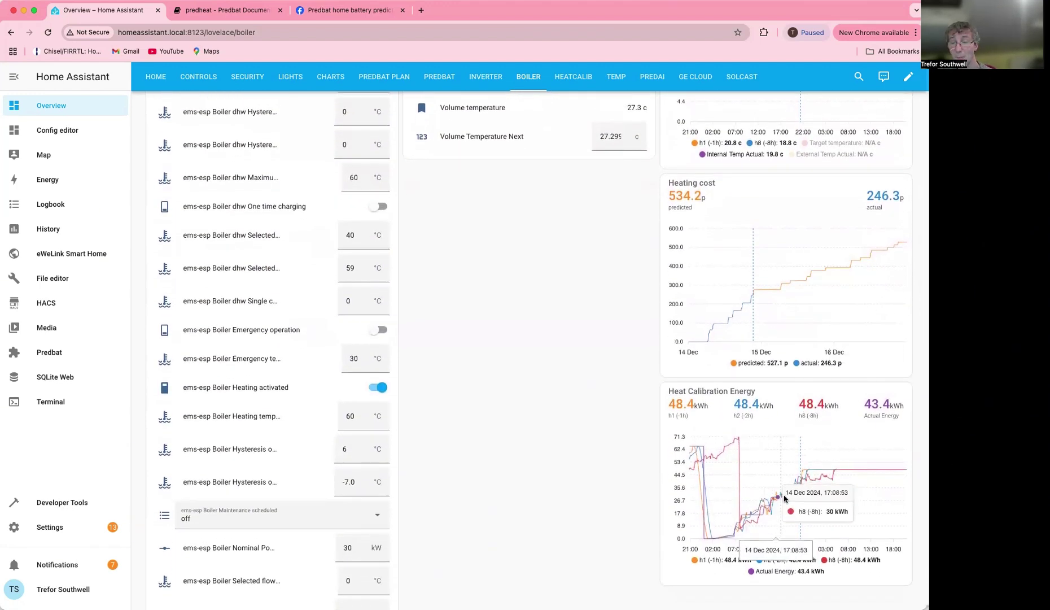
{"action": "scroll", "coordinate": [733, 486], "scroll_direction": "down", "scroll_amount": 2}
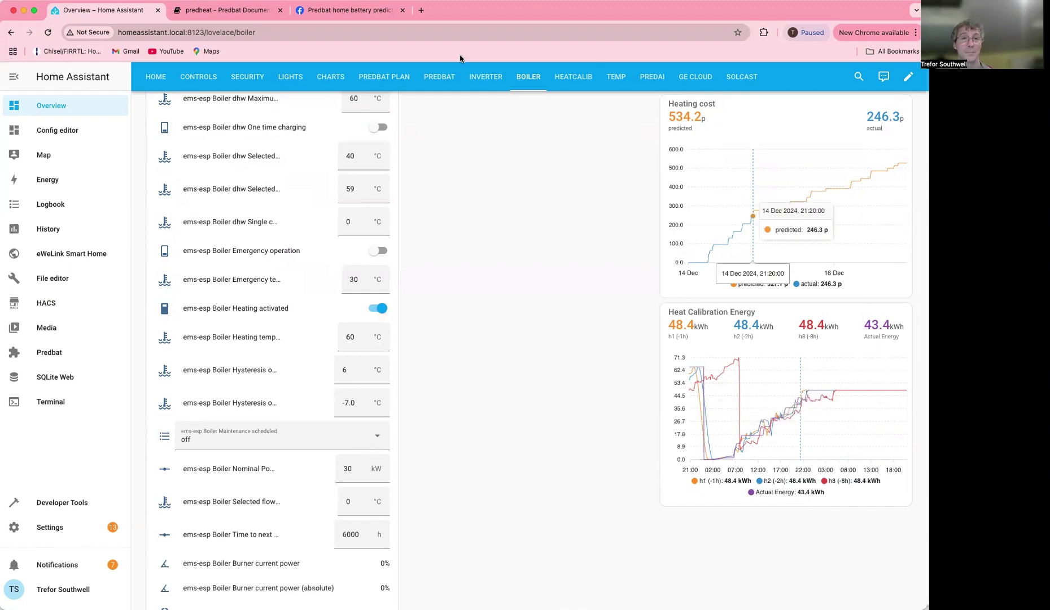
{"action": "left_click", "coordinate": [223, 11]}
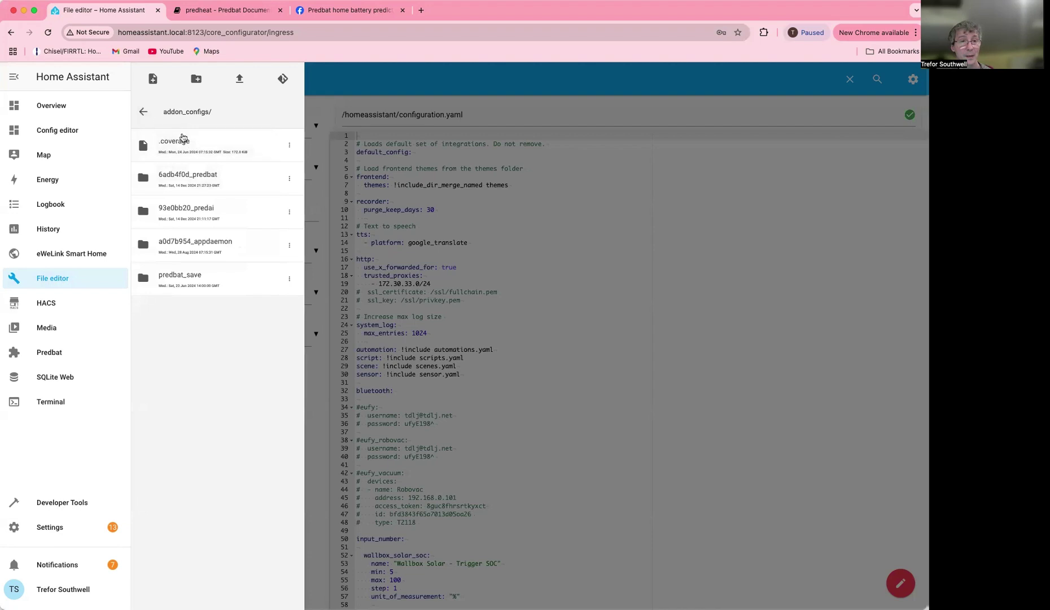
- Open apps.yaml from the 6adb4f0d_predbat add-on config folder in the editor
{"action": "left_click", "coordinate": [206, 178]}
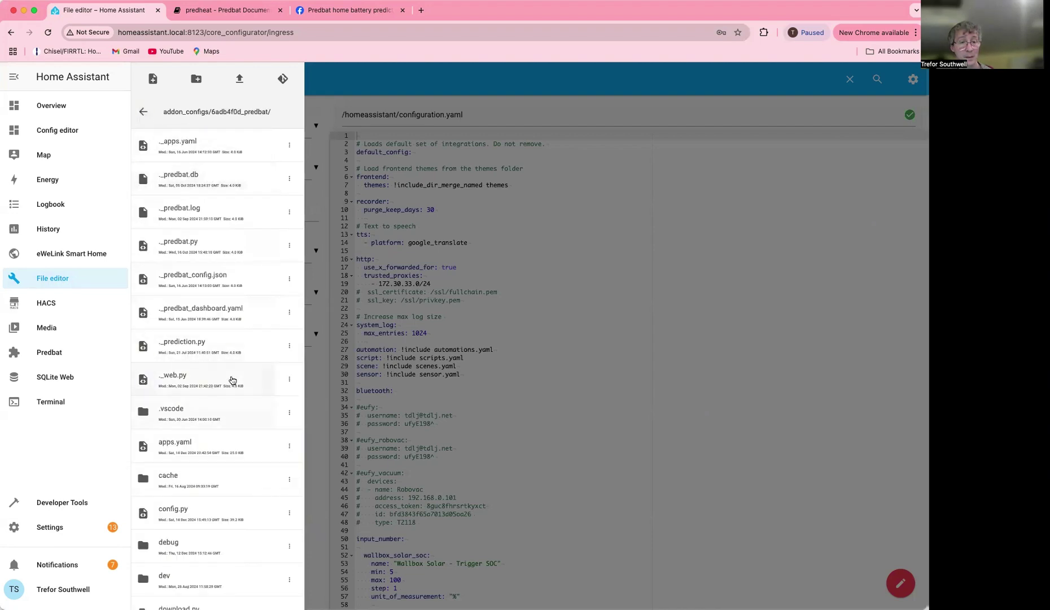
{"action": "left_click", "coordinate": [179, 451]}
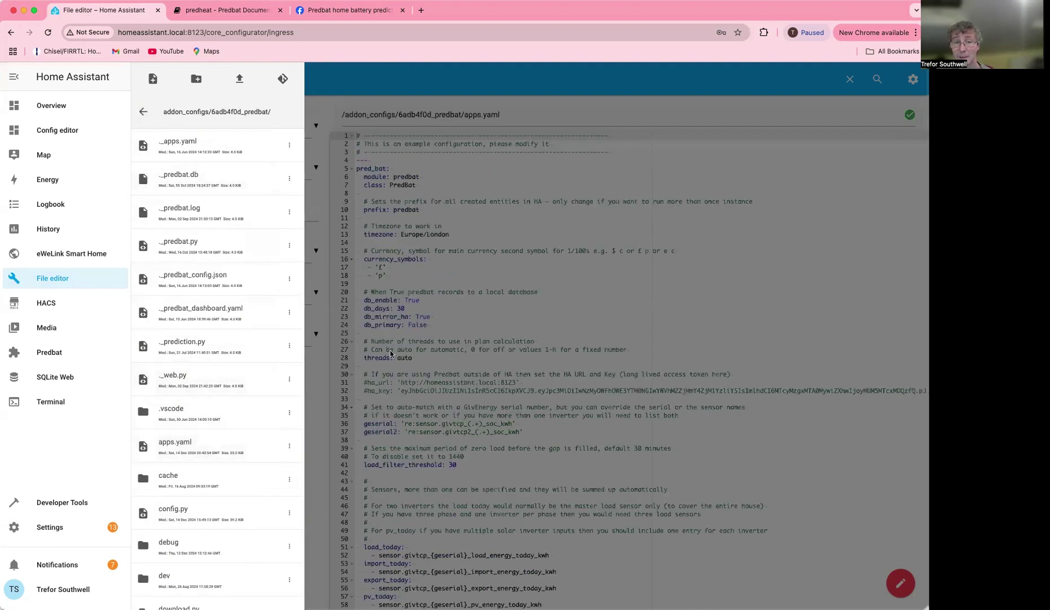
{"action": "left_click", "coordinate": [197, 442]}
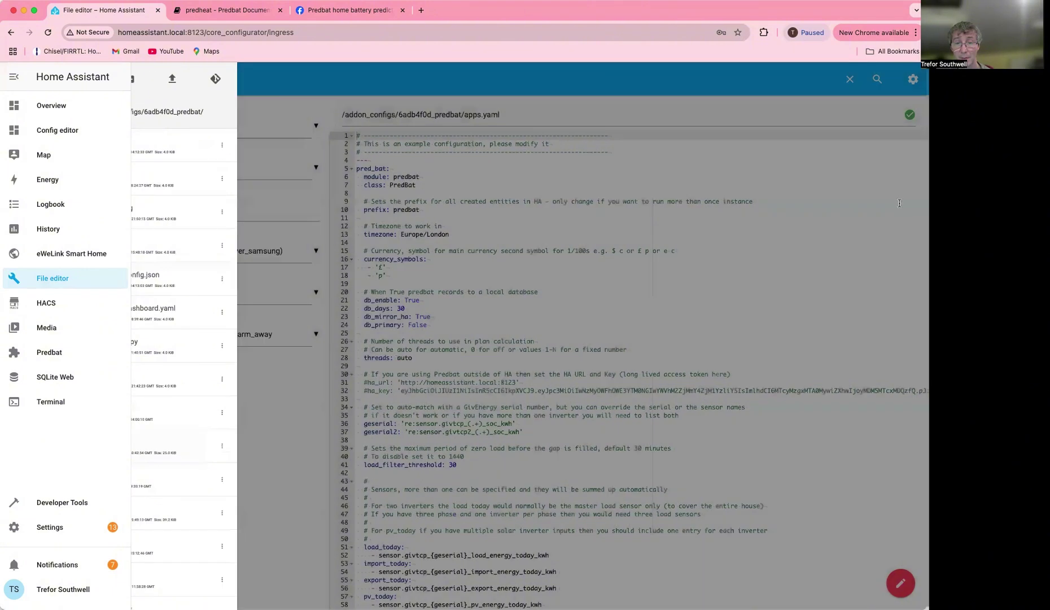
{"action": "left_click", "coordinate": [895, 230]}
- Scroll down to the predheat: section key on line 501 and select it
{"action": "scroll", "coordinate": [893, 230], "scroll_direction": "down", "scroll_amount": 10}
{"action": "scroll", "coordinate": [894, 230], "scroll_direction": "down", "scroll_amount": 10}
{"action": "scroll", "coordinate": [894, 230], "scroll_direction": "down", "scroll_amount": 20}
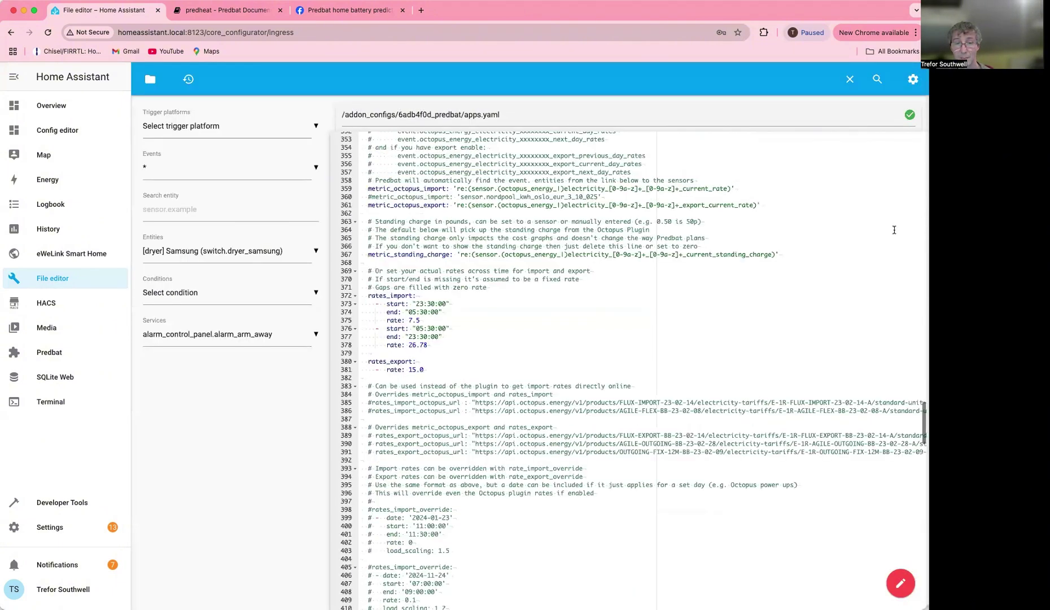
{"action": "scroll", "coordinate": [894, 229], "scroll_direction": "down", "scroll_amount": 7}
{"action": "scroll", "coordinate": [895, 230], "scroll_direction": "down", "scroll_amount": 9}
{"action": "scroll", "coordinate": [895, 230], "scroll_direction": "down", "scroll_amount": 5}
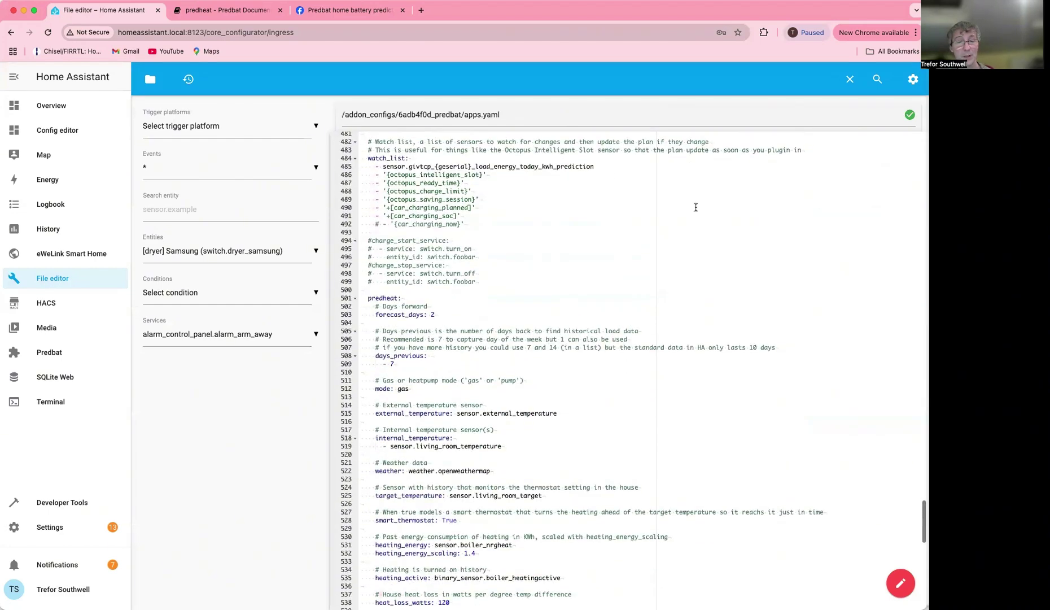
{"action": "double_click", "coordinate": [376, 298]}
- Review the external_temperature sensor and the living room temperature sensor entries
{"action": "scroll", "coordinate": [449, 288], "scroll_direction": "down", "scroll_amount": 1}
{"action": "scroll", "coordinate": [448, 288], "scroll_direction": "down", "scroll_amount": 1}
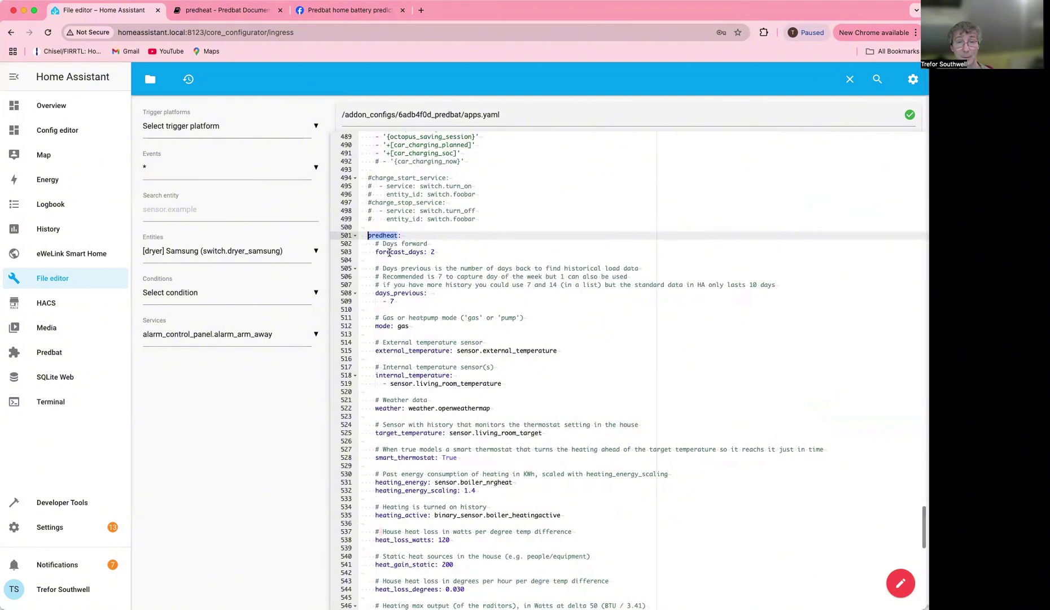
{"action": "scroll", "coordinate": [501, 254], "scroll_direction": "down", "scroll_amount": 3}
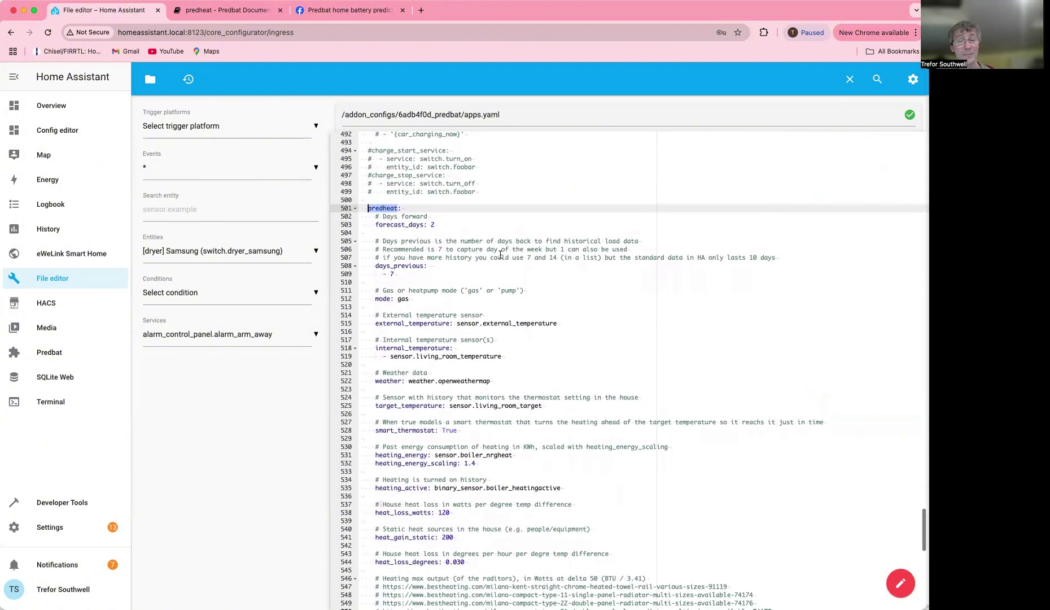
{"action": "scroll", "coordinate": [500, 255], "scroll_direction": "down", "scroll_amount": 1}
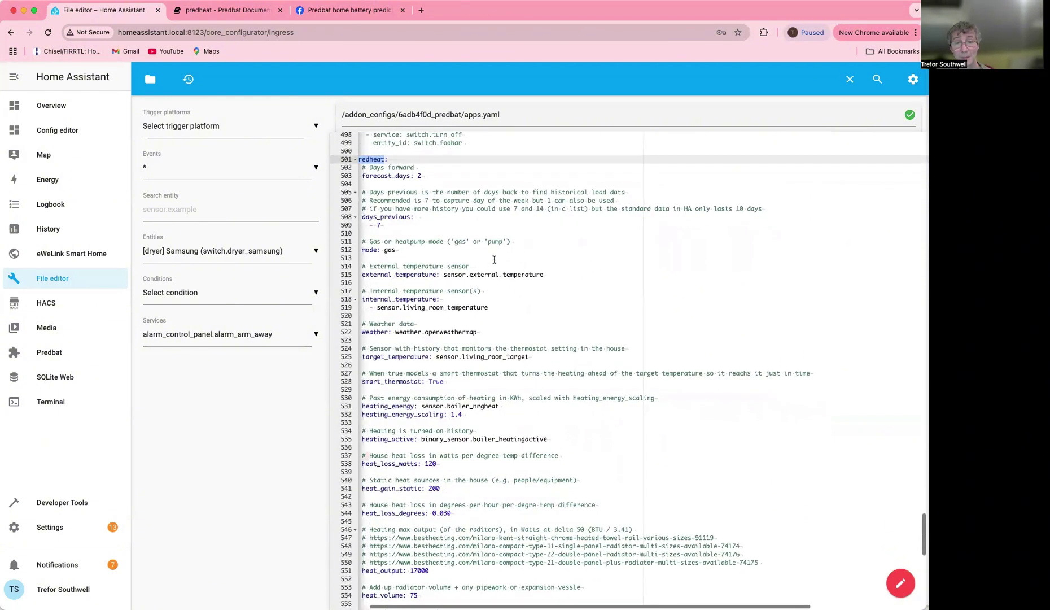
{"action": "left_click", "coordinate": [508, 275]}
{"action": "double_click", "coordinate": [509, 275]}
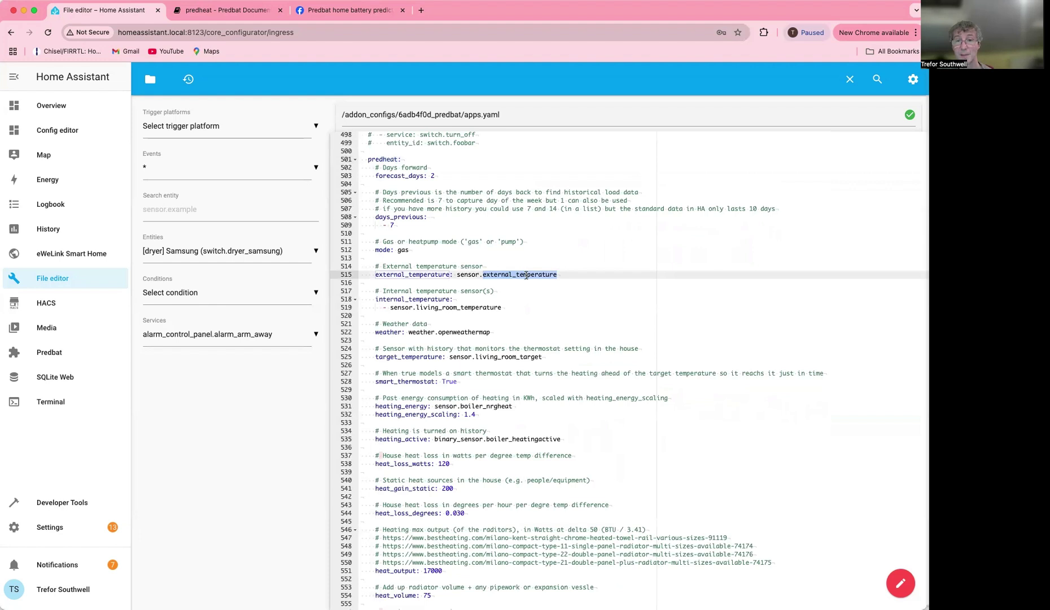
{"action": "left_click", "coordinate": [555, 335]}
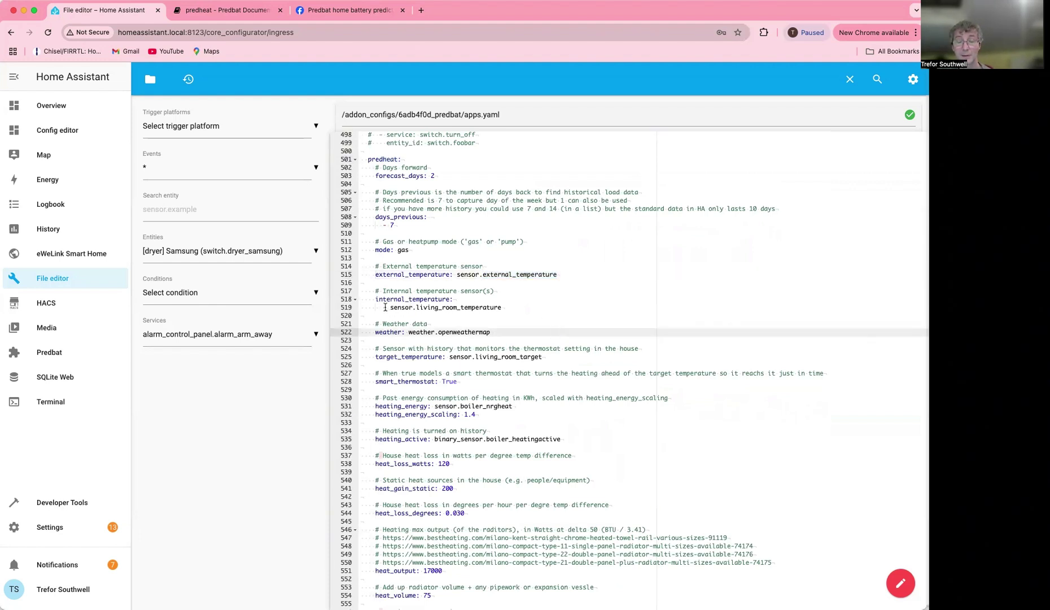
{"action": "left_click_drag", "start_coordinate": [390, 307], "coordinate": [480, 307]}
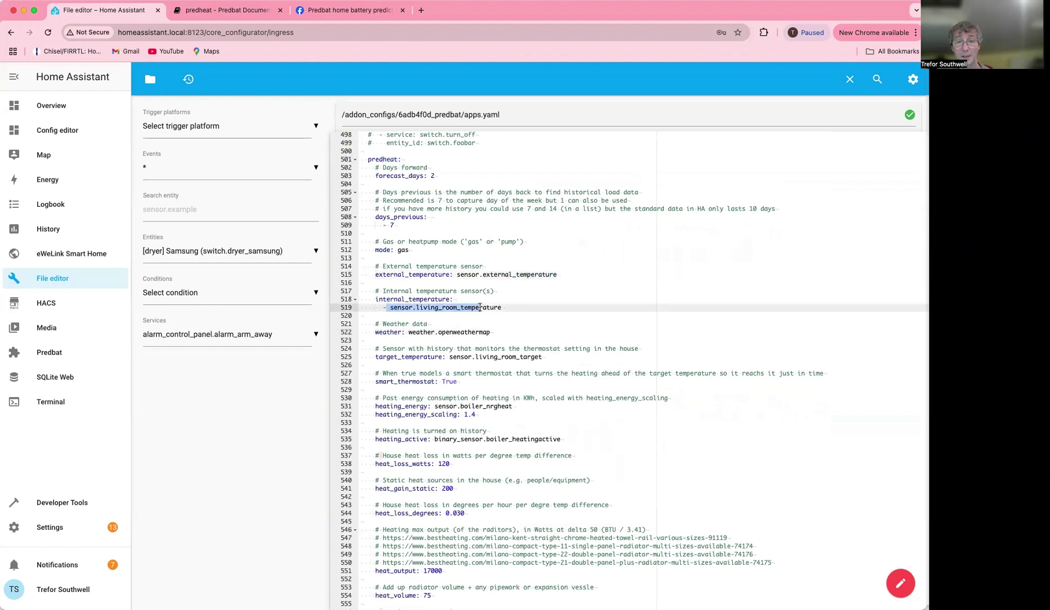
{"action": "left_click", "coordinate": [477, 315]}
- Review the weather data lines and the living_room_target sensor setting
{"action": "scroll", "coordinate": [477, 309], "scroll_direction": "down", "scroll_amount": 2}
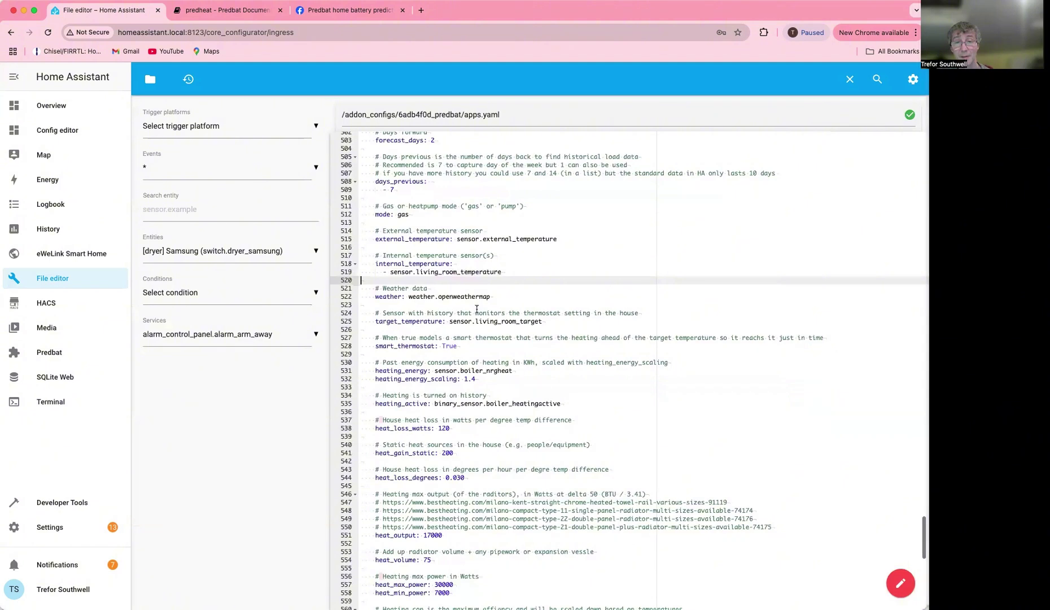
{"action": "scroll", "coordinate": [477, 308], "scroll_direction": "down", "scroll_amount": 2}
{"action": "left_click_drag", "start_coordinate": [491, 263], "coordinate": [346, 257]}
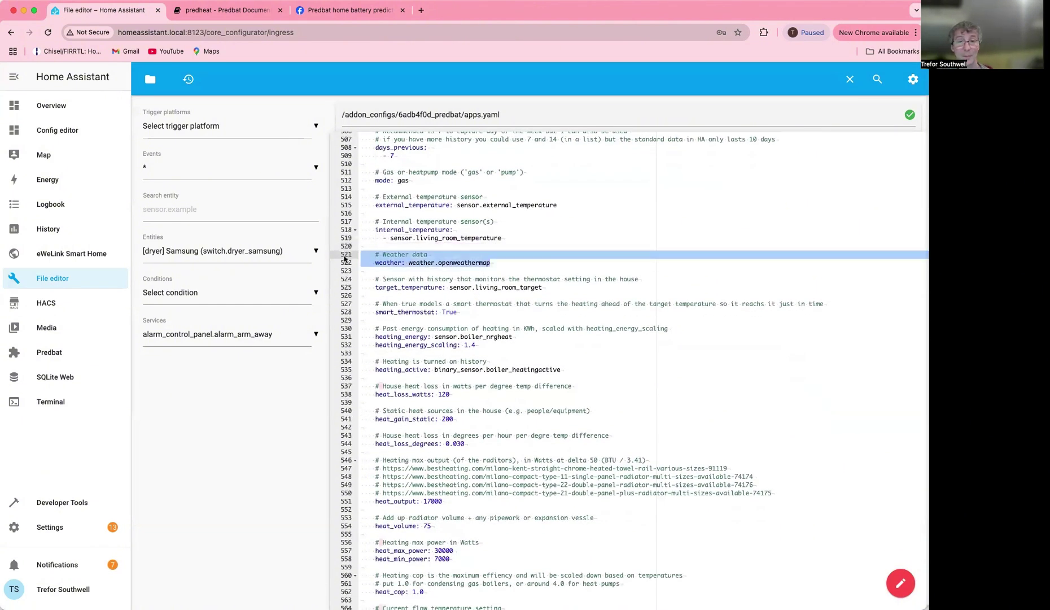
{"action": "left_click", "coordinate": [490, 292]}
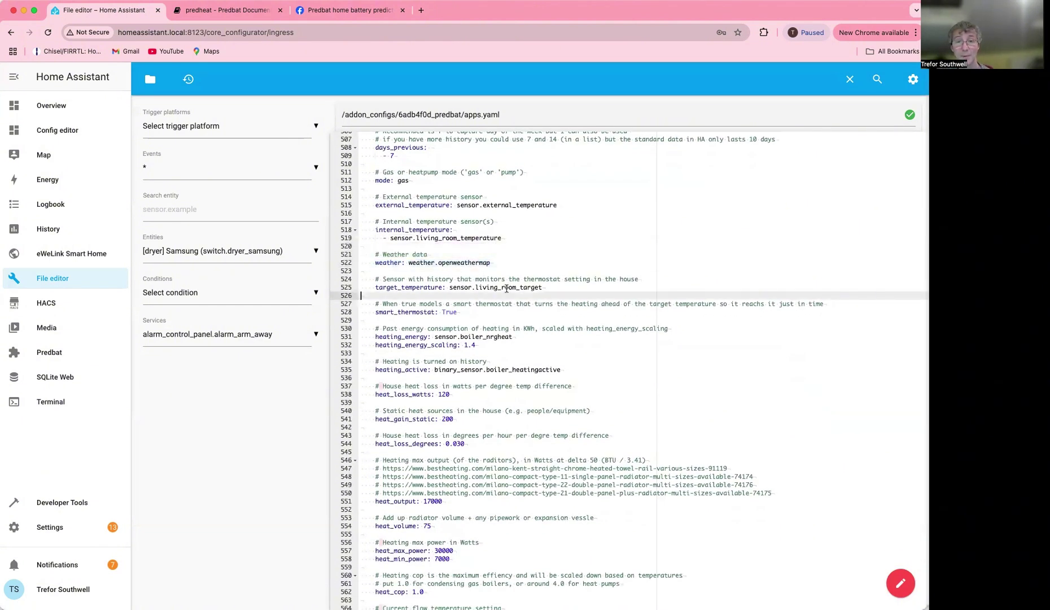
{"action": "double_click", "coordinate": [504, 288]}
{"action": "left_click", "coordinate": [589, 296]}
{"action": "double_click", "coordinate": [520, 288]}
{"action": "left_click", "coordinate": [497, 295]}
- Review the sensor.boiler_nrgheat heating energy sensor and its 1.4 scaling value
{"action": "scroll", "coordinate": [447, 258], "scroll_direction": "down", "scroll_amount": 2}
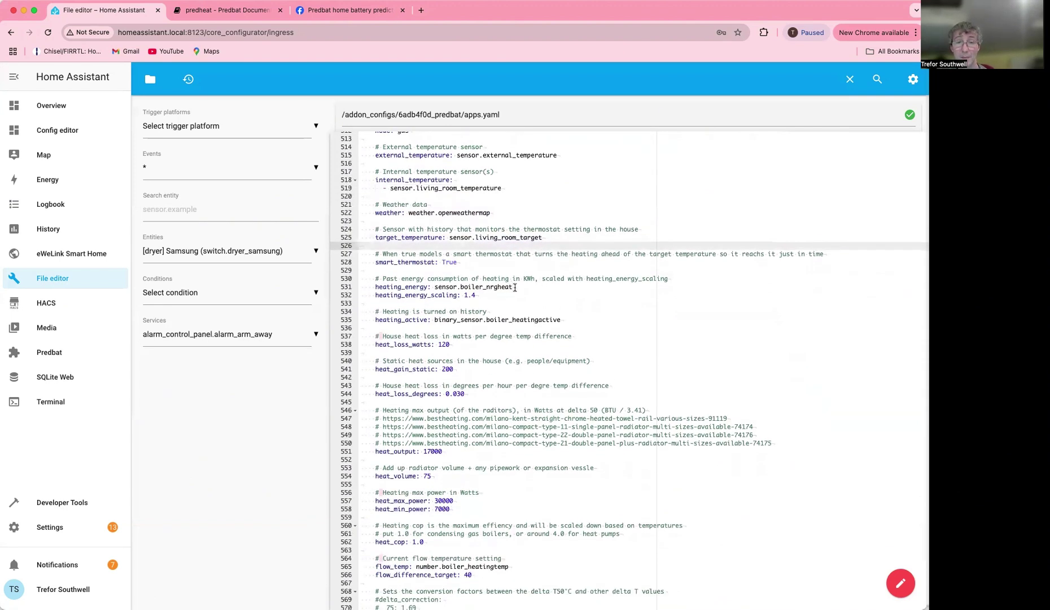
{"action": "left_click_drag", "start_coordinate": [511, 287], "coordinate": [434, 287]}
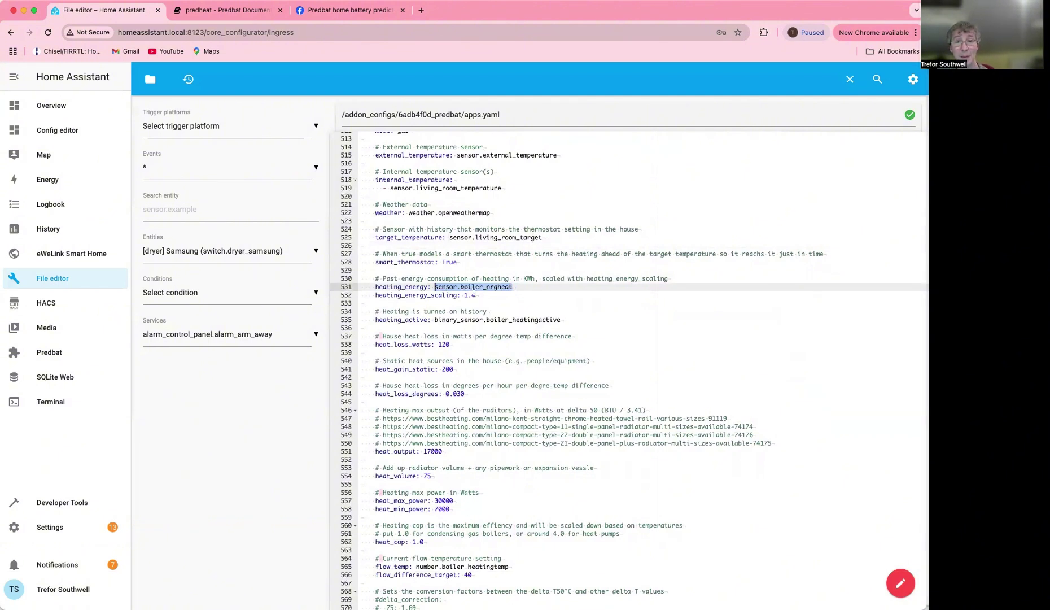
{"action": "left_click_drag", "start_coordinate": [476, 294], "coordinate": [423, 294]}
{"action": "key", "text": "Down"}
{"action": "key", "text": "Down"}
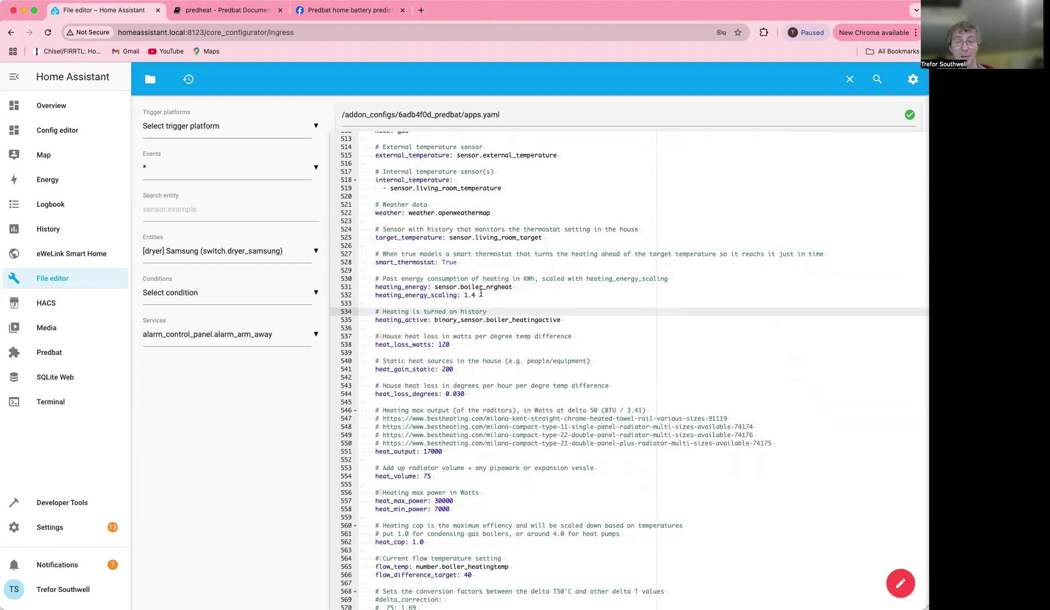
{"action": "scroll", "coordinate": [481, 293], "scroll_direction": "down", "scroll_amount": 3}
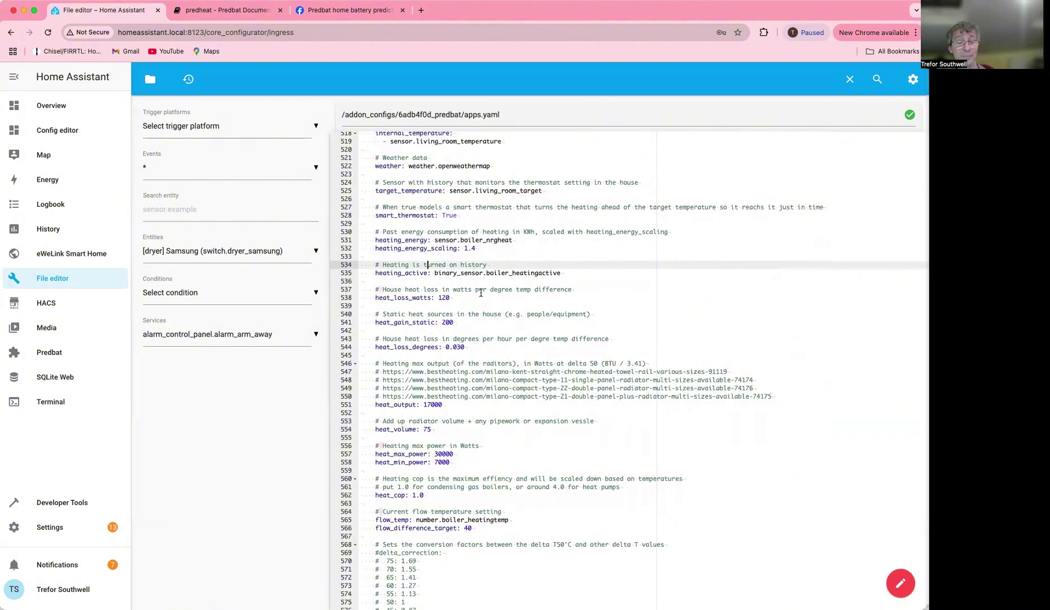
{"action": "scroll", "coordinate": [481, 293], "scroll_direction": "down", "scroll_amount": 3}
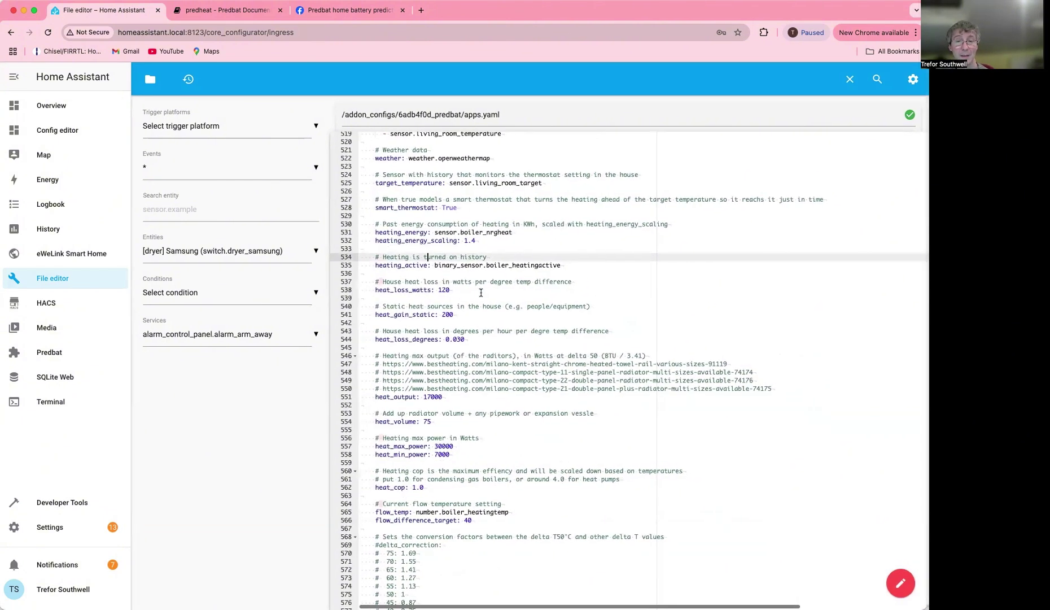
{"action": "scroll", "coordinate": [481, 293], "scroll_direction": "down", "scroll_amount": 3}
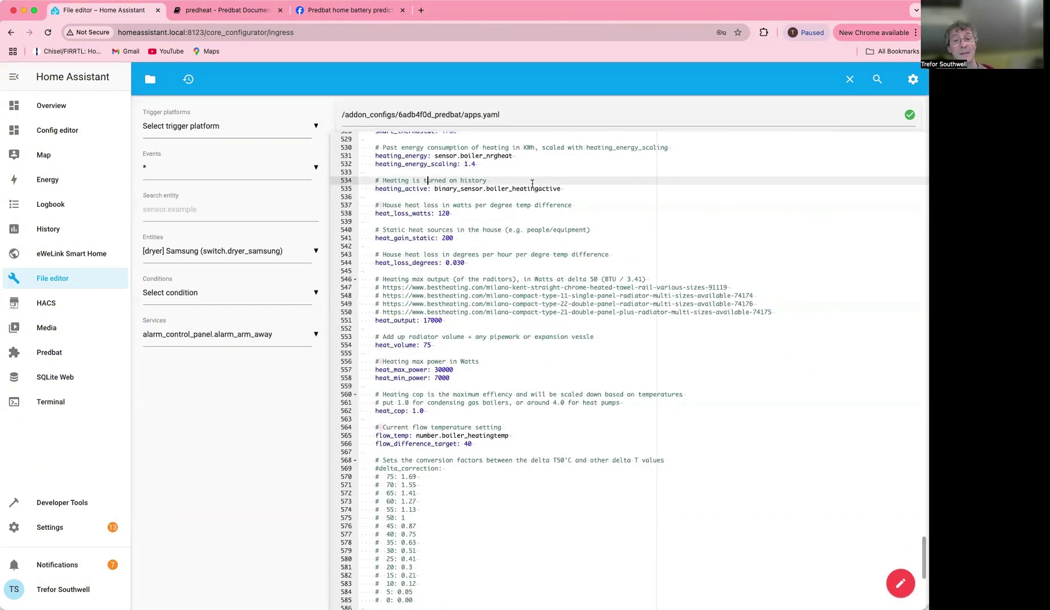
{"action": "left_click_drag", "start_coordinate": [564, 189], "coordinate": [442, 189]}
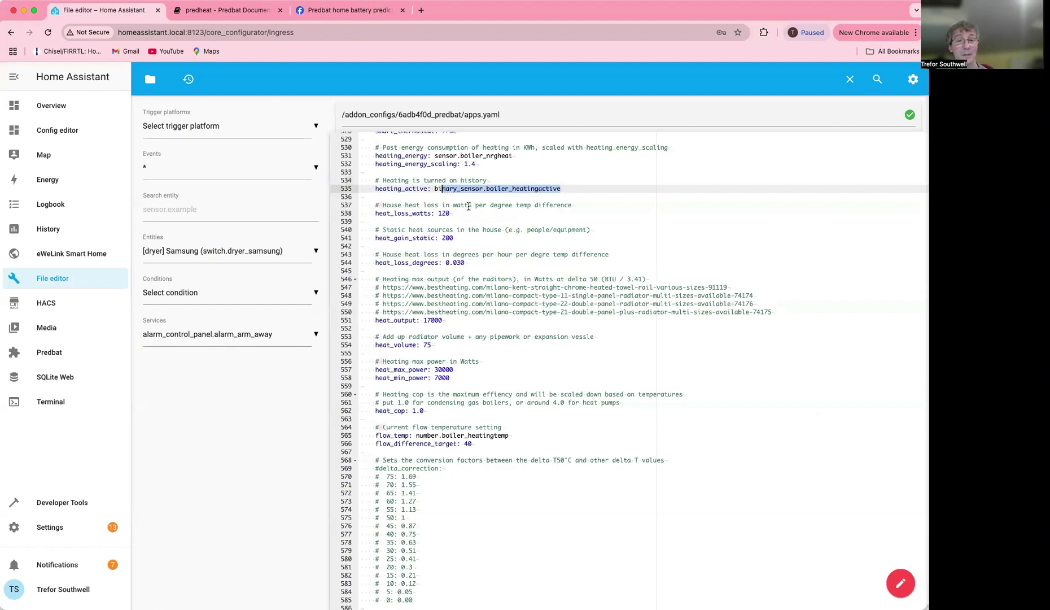
{"action": "scroll", "coordinate": [468, 206], "scroll_direction": "down", "scroll_amount": 1}
{"action": "double_click", "coordinate": [440, 193]}
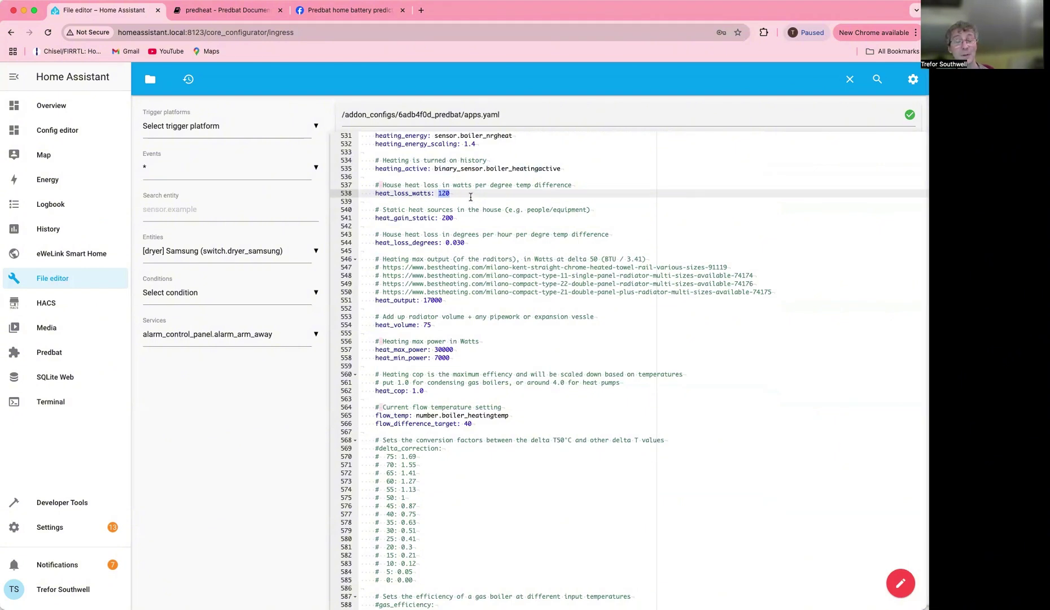
{"action": "left_click", "coordinate": [471, 244]}
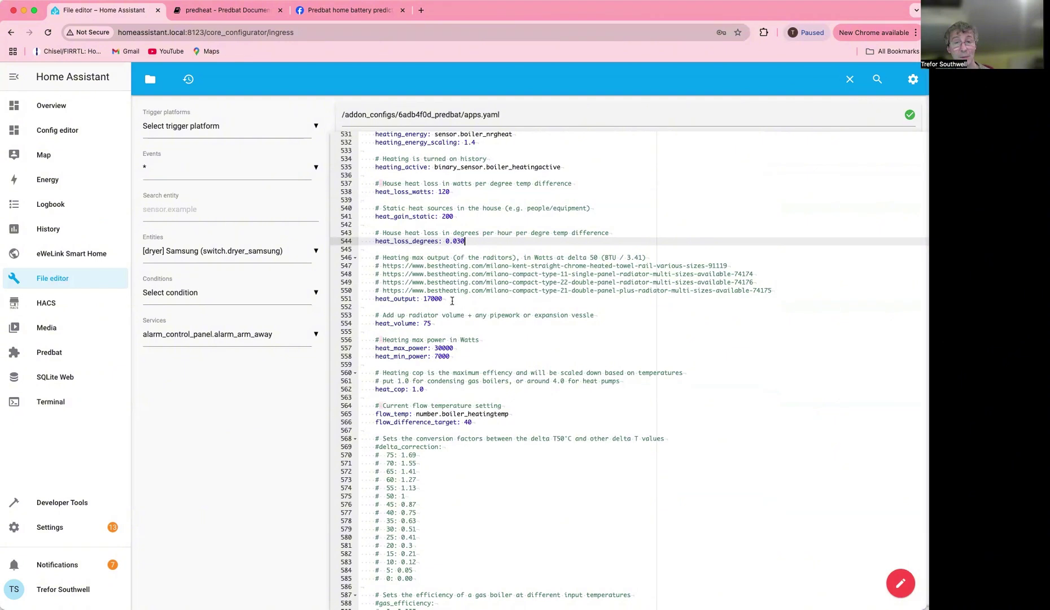
{"action": "left_click_drag", "start_coordinate": [424, 300], "coordinate": [451, 300]}
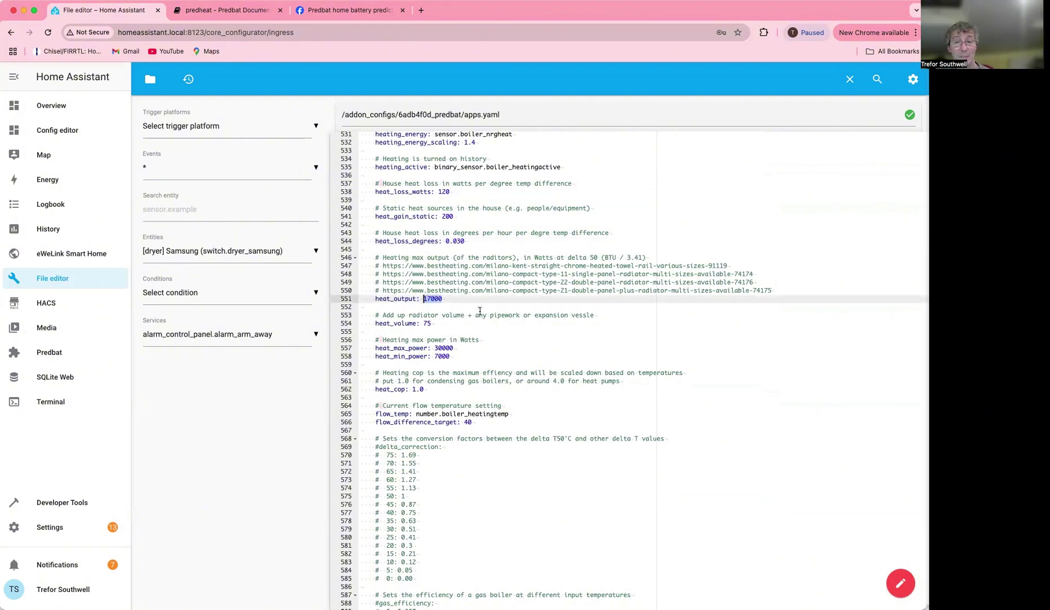
{"action": "left_click", "coordinate": [457, 307]}
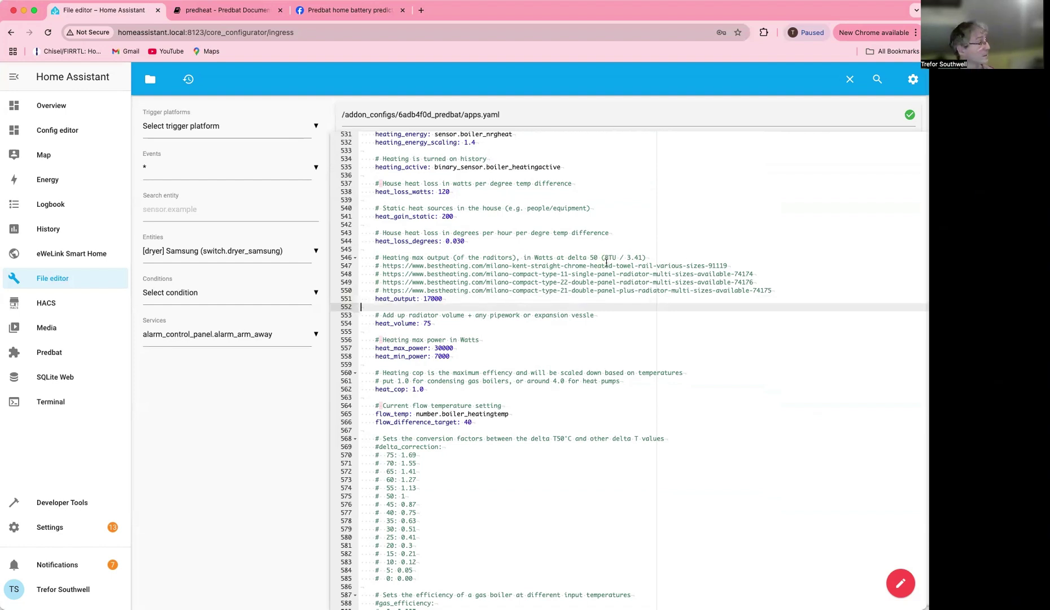
{"action": "scroll", "coordinate": [609, 291], "scroll_direction": "down", "scroll_amount": 2}
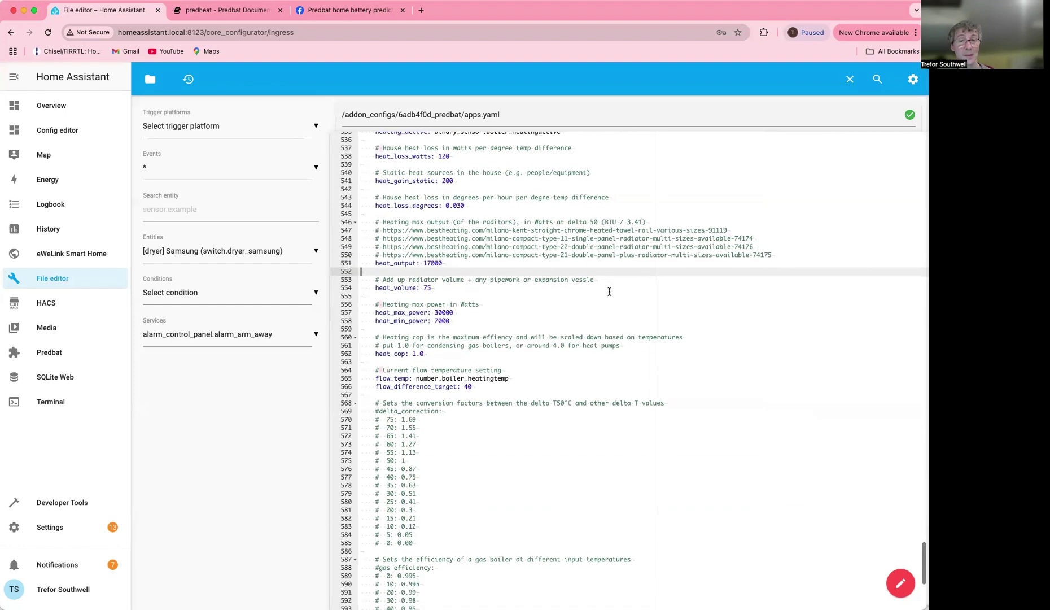
{"action": "scroll", "coordinate": [492, 263], "scroll_direction": "down", "scroll_amount": 1}
{"action": "left_click", "coordinate": [446, 283]}
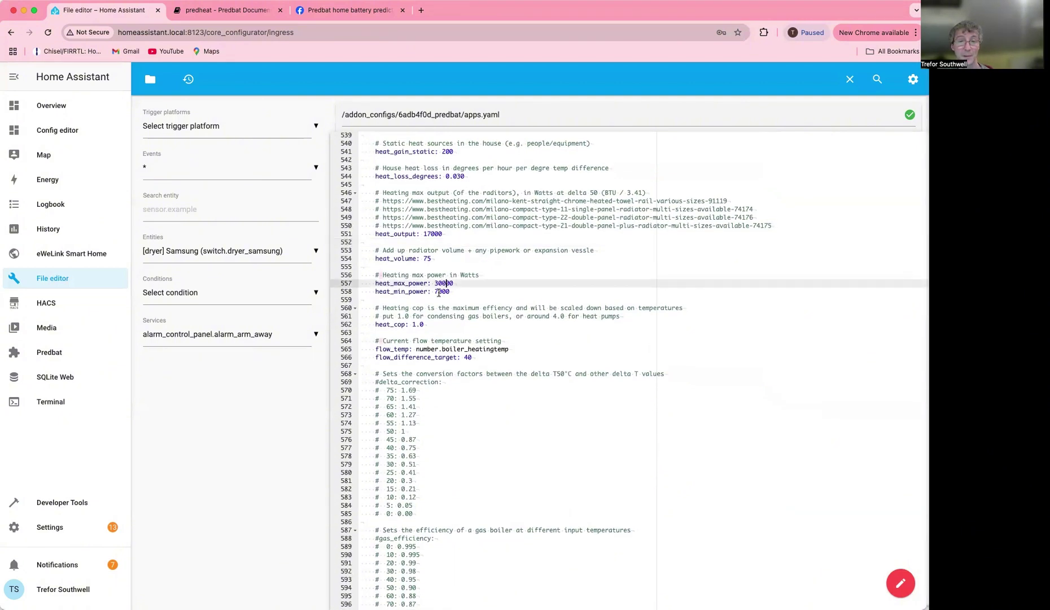
{"action": "left_click", "coordinate": [438, 292]}
{"action": "scroll", "coordinate": [505, 299], "scroll_direction": "down", "scroll_amount": 3}
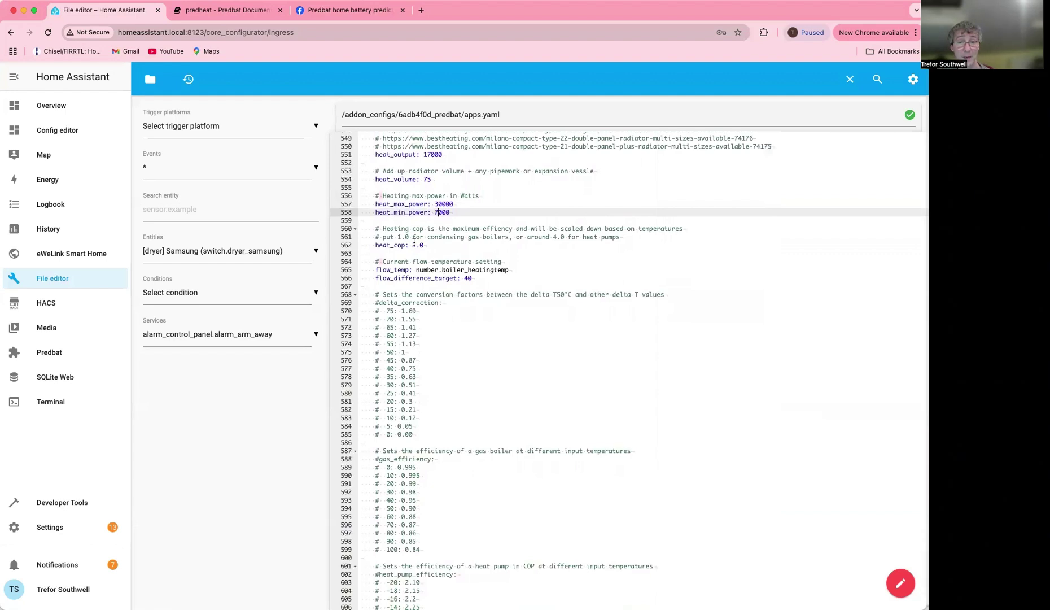
{"action": "left_click_drag", "start_coordinate": [508, 269], "coordinate": [419, 269]}
{"action": "left_click", "coordinate": [499, 278]}
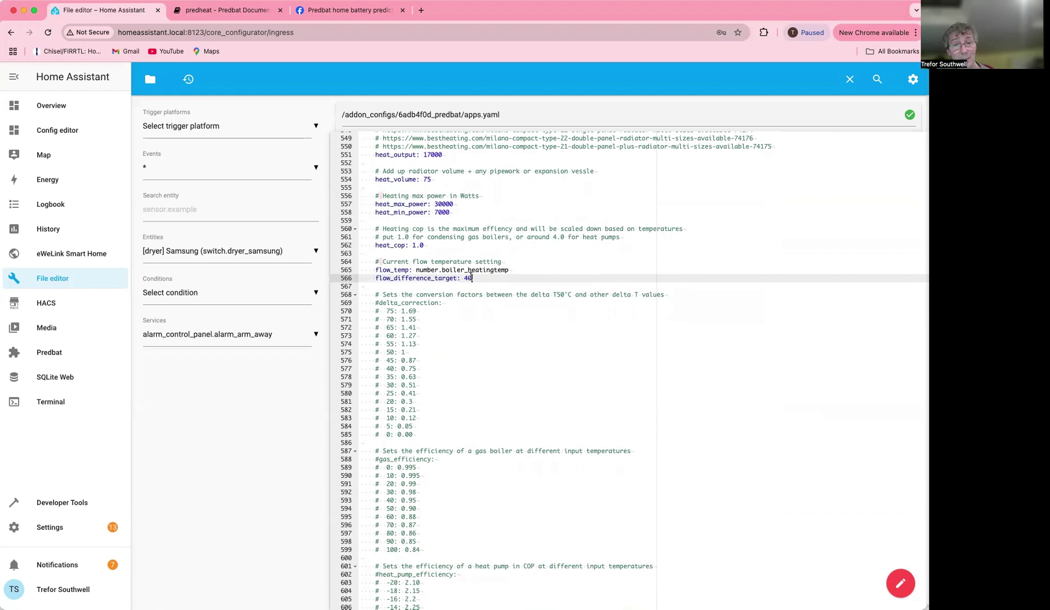
{"action": "scroll", "coordinate": [463, 271], "scroll_direction": "down", "scroll_amount": 3}
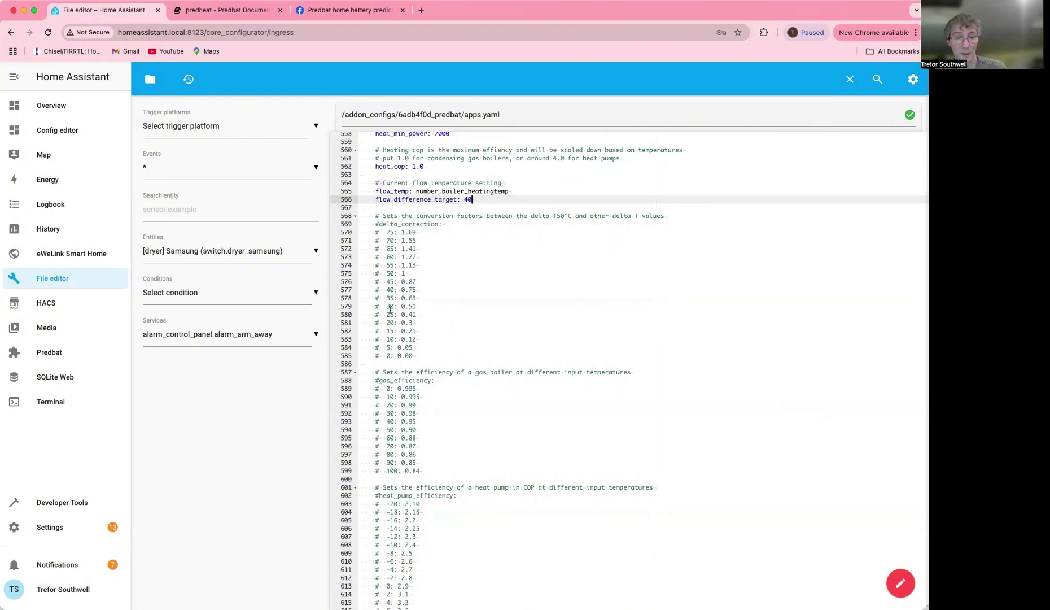
{"action": "scroll", "coordinate": [390, 310], "scroll_direction": "down", "scroll_amount": 3}
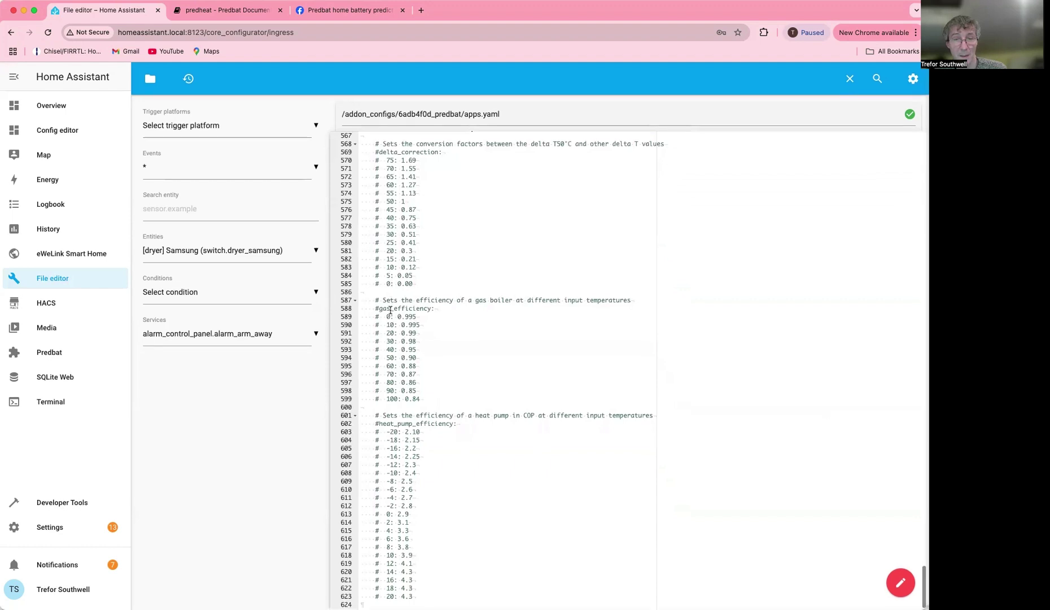
{"action": "scroll", "coordinate": [391, 310], "scroll_direction": "up", "scroll_amount": 14}
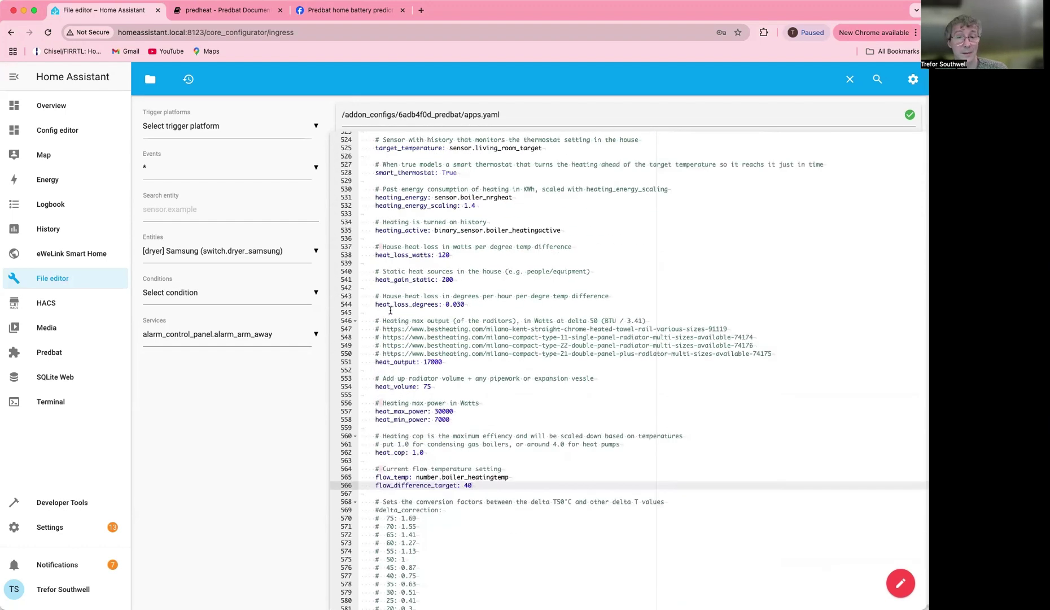